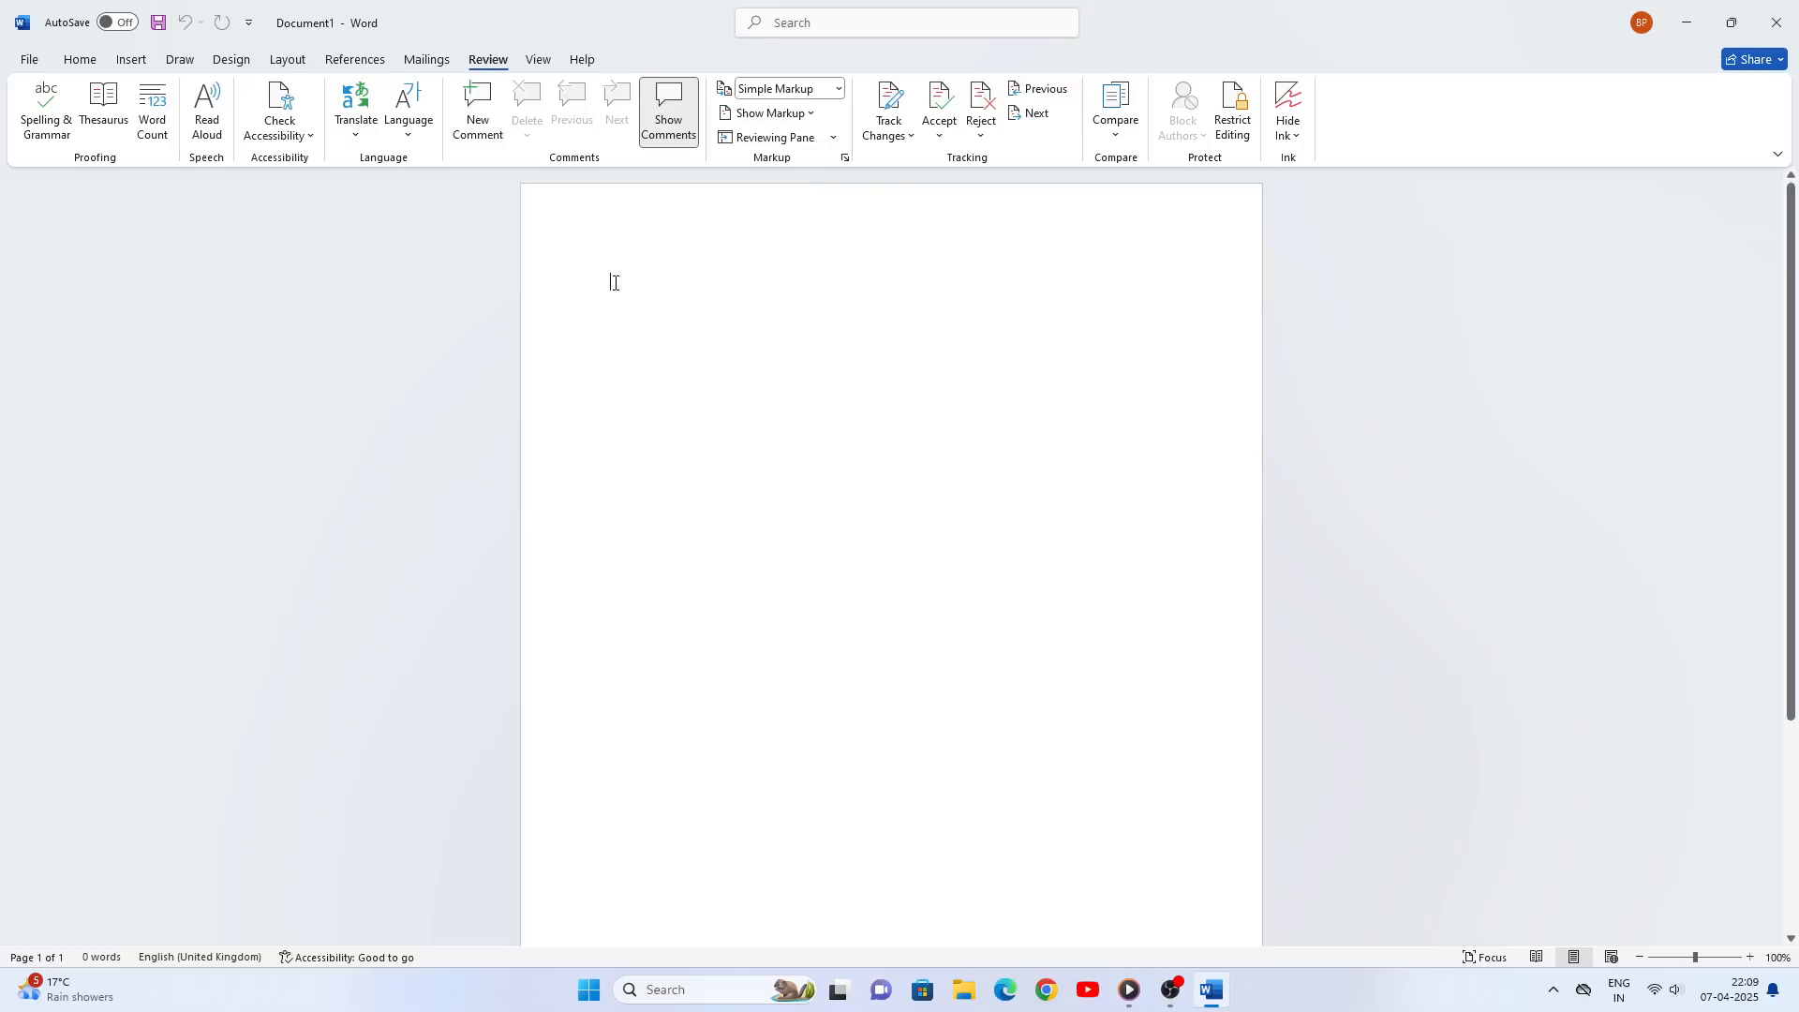
Generate three paragraphs of three sentences of sample text in the blank document with =rand(3,3)
type("=")
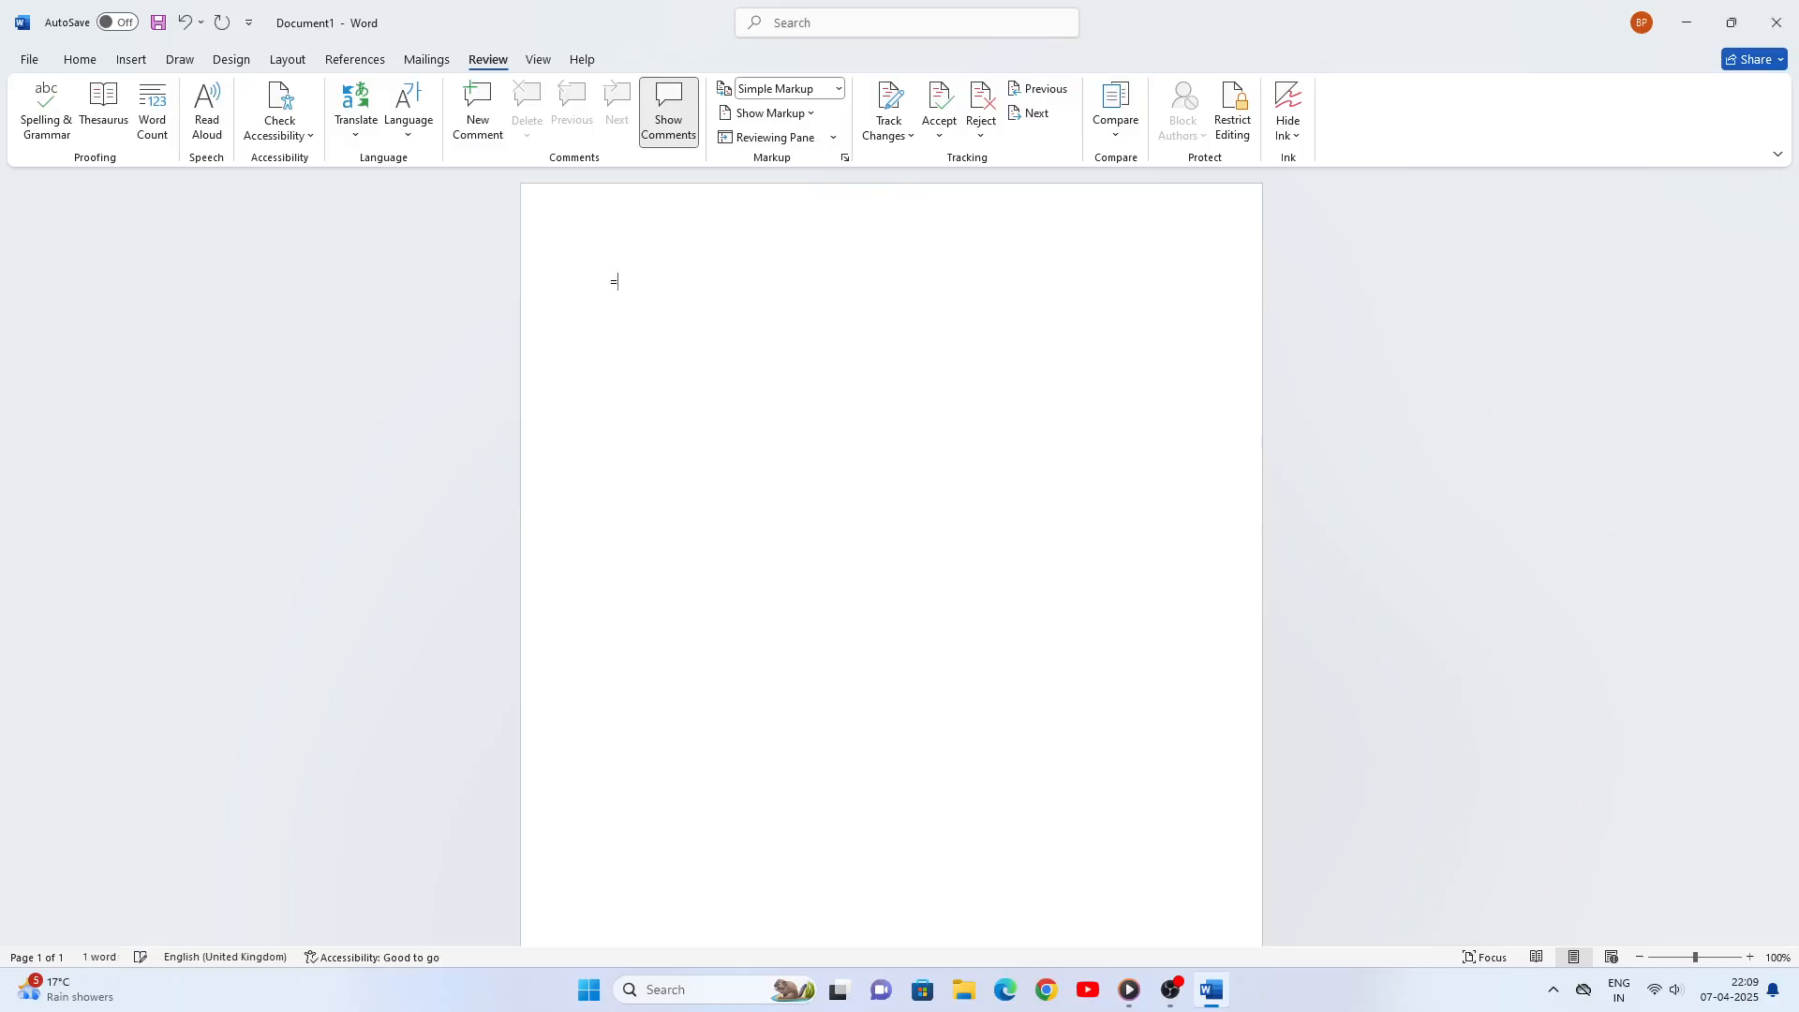
type("rand(3,3")
key("Return")
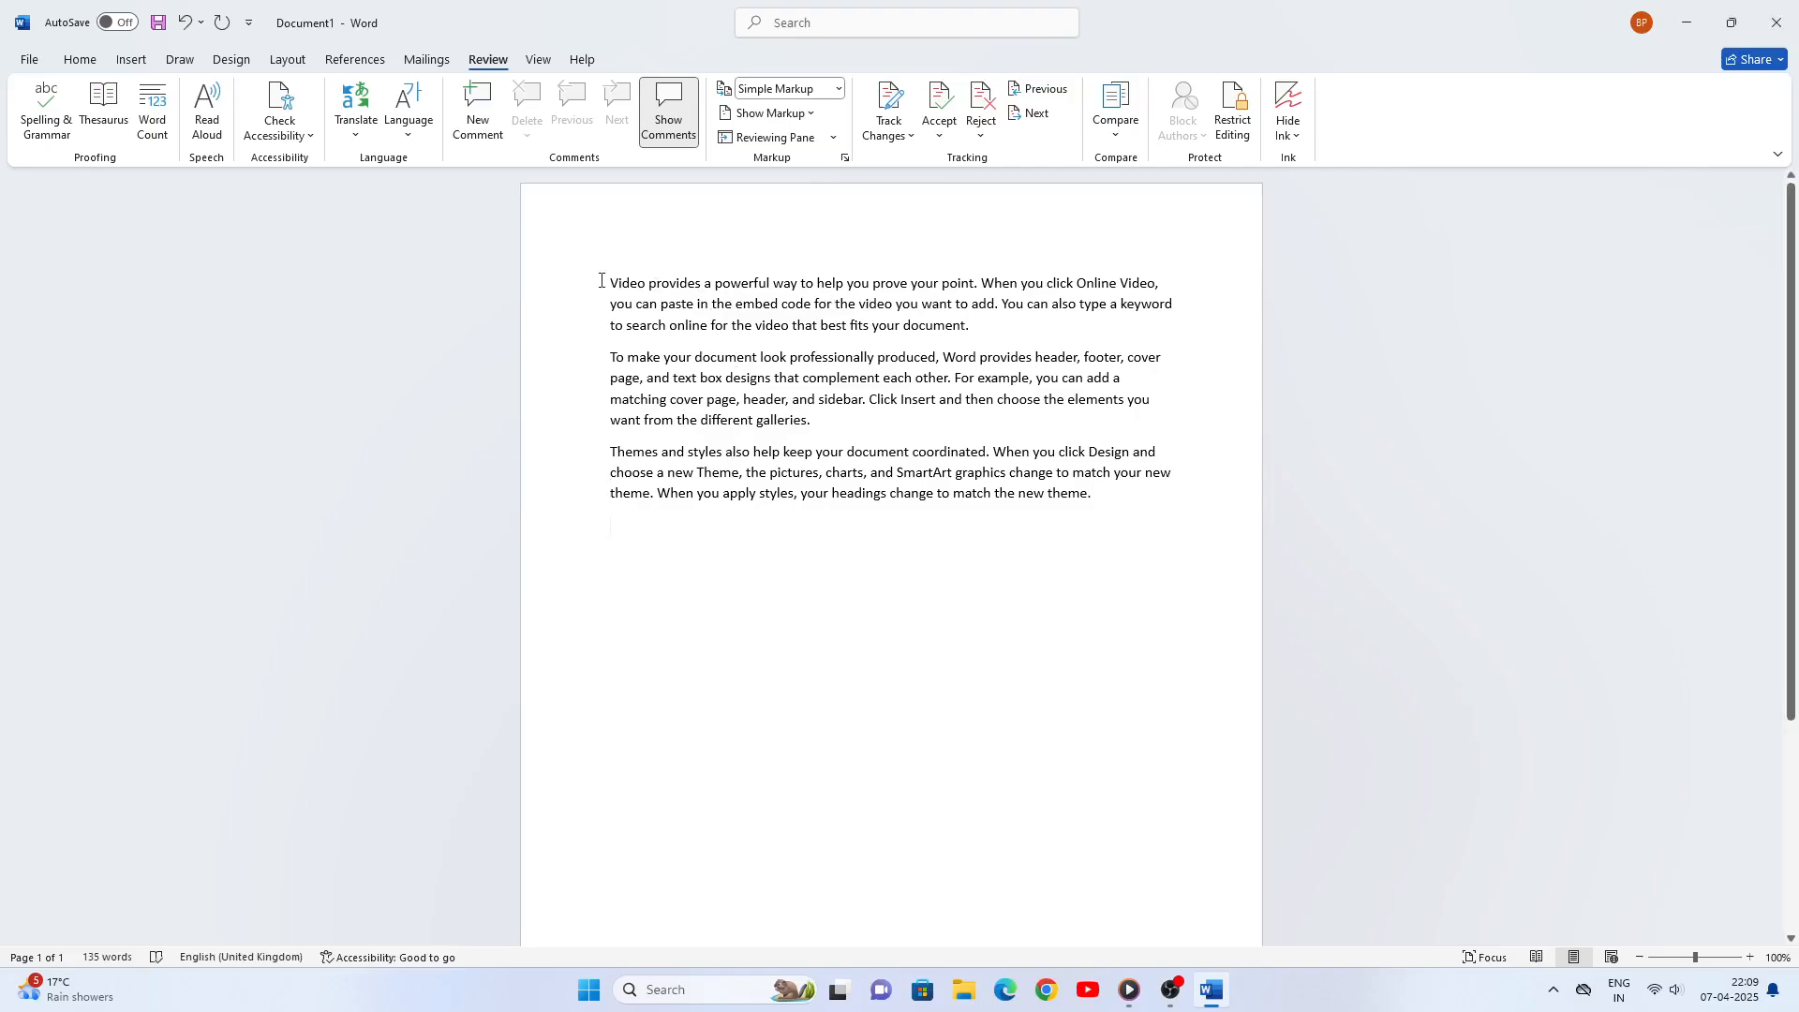
Increase the font size of all three sample paragraphs to 18
left_click_drag(609, 278, 1145, 507)
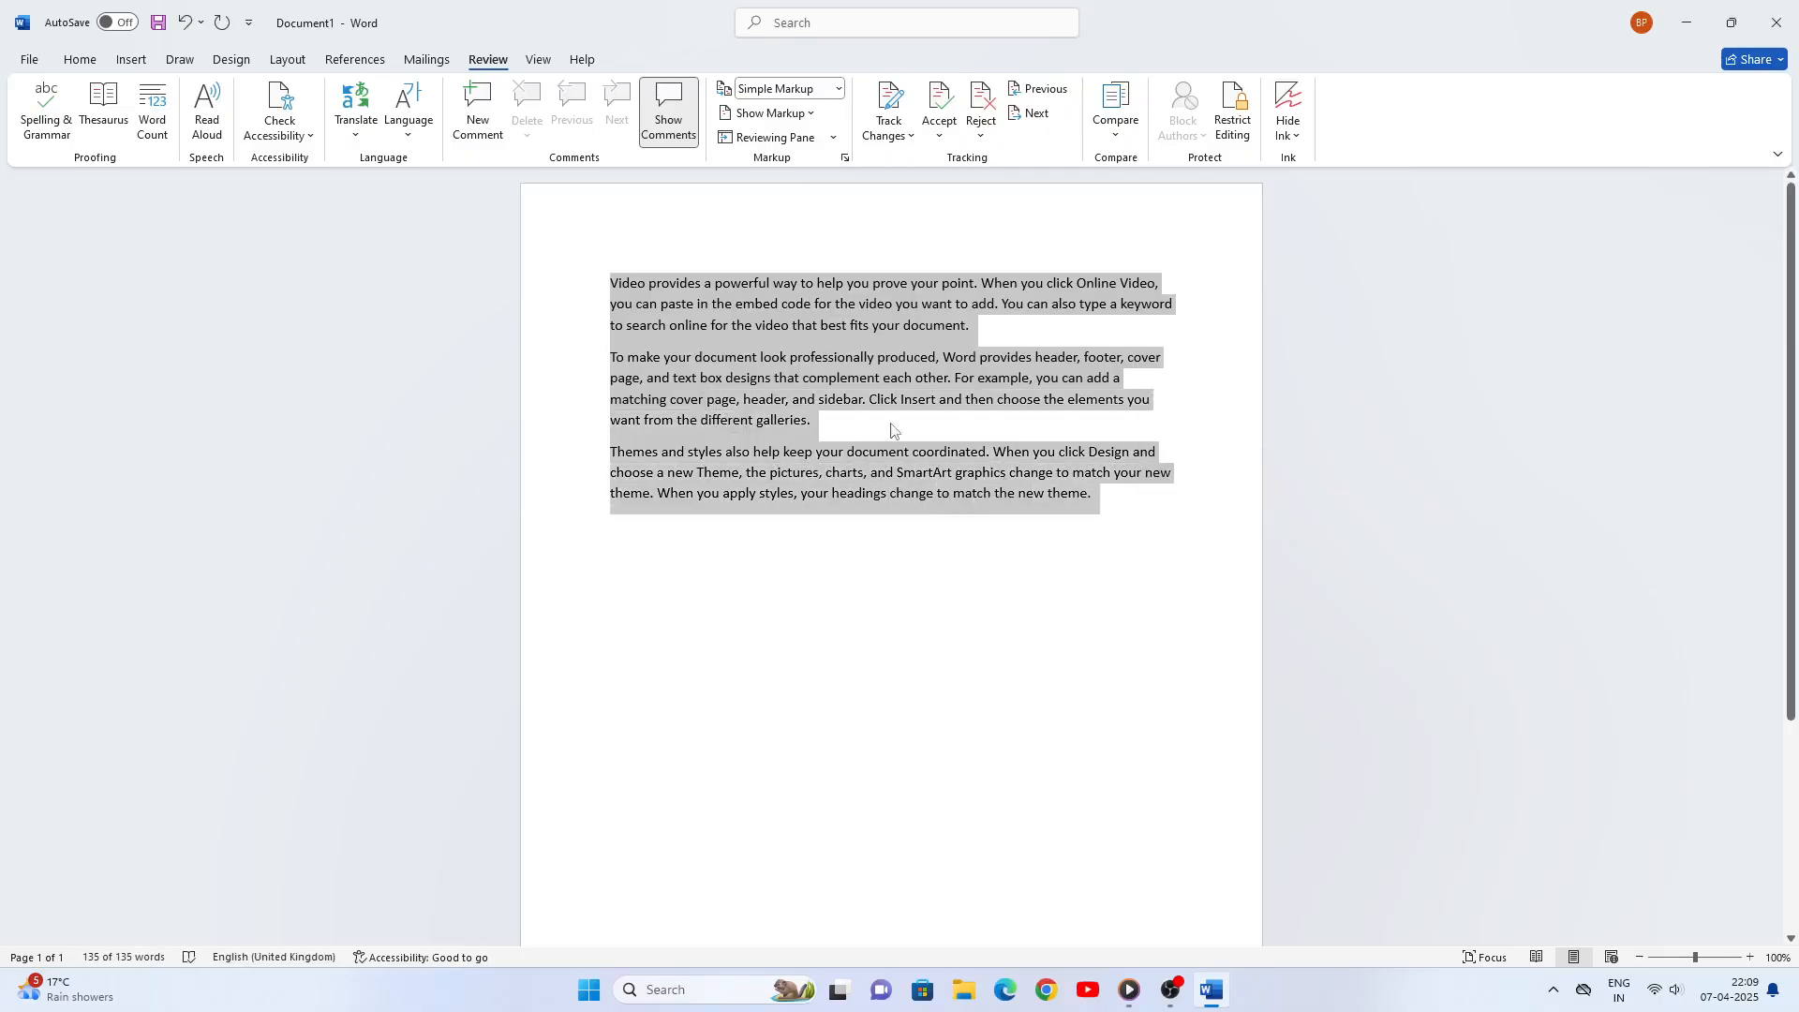
left_click(93, 60)
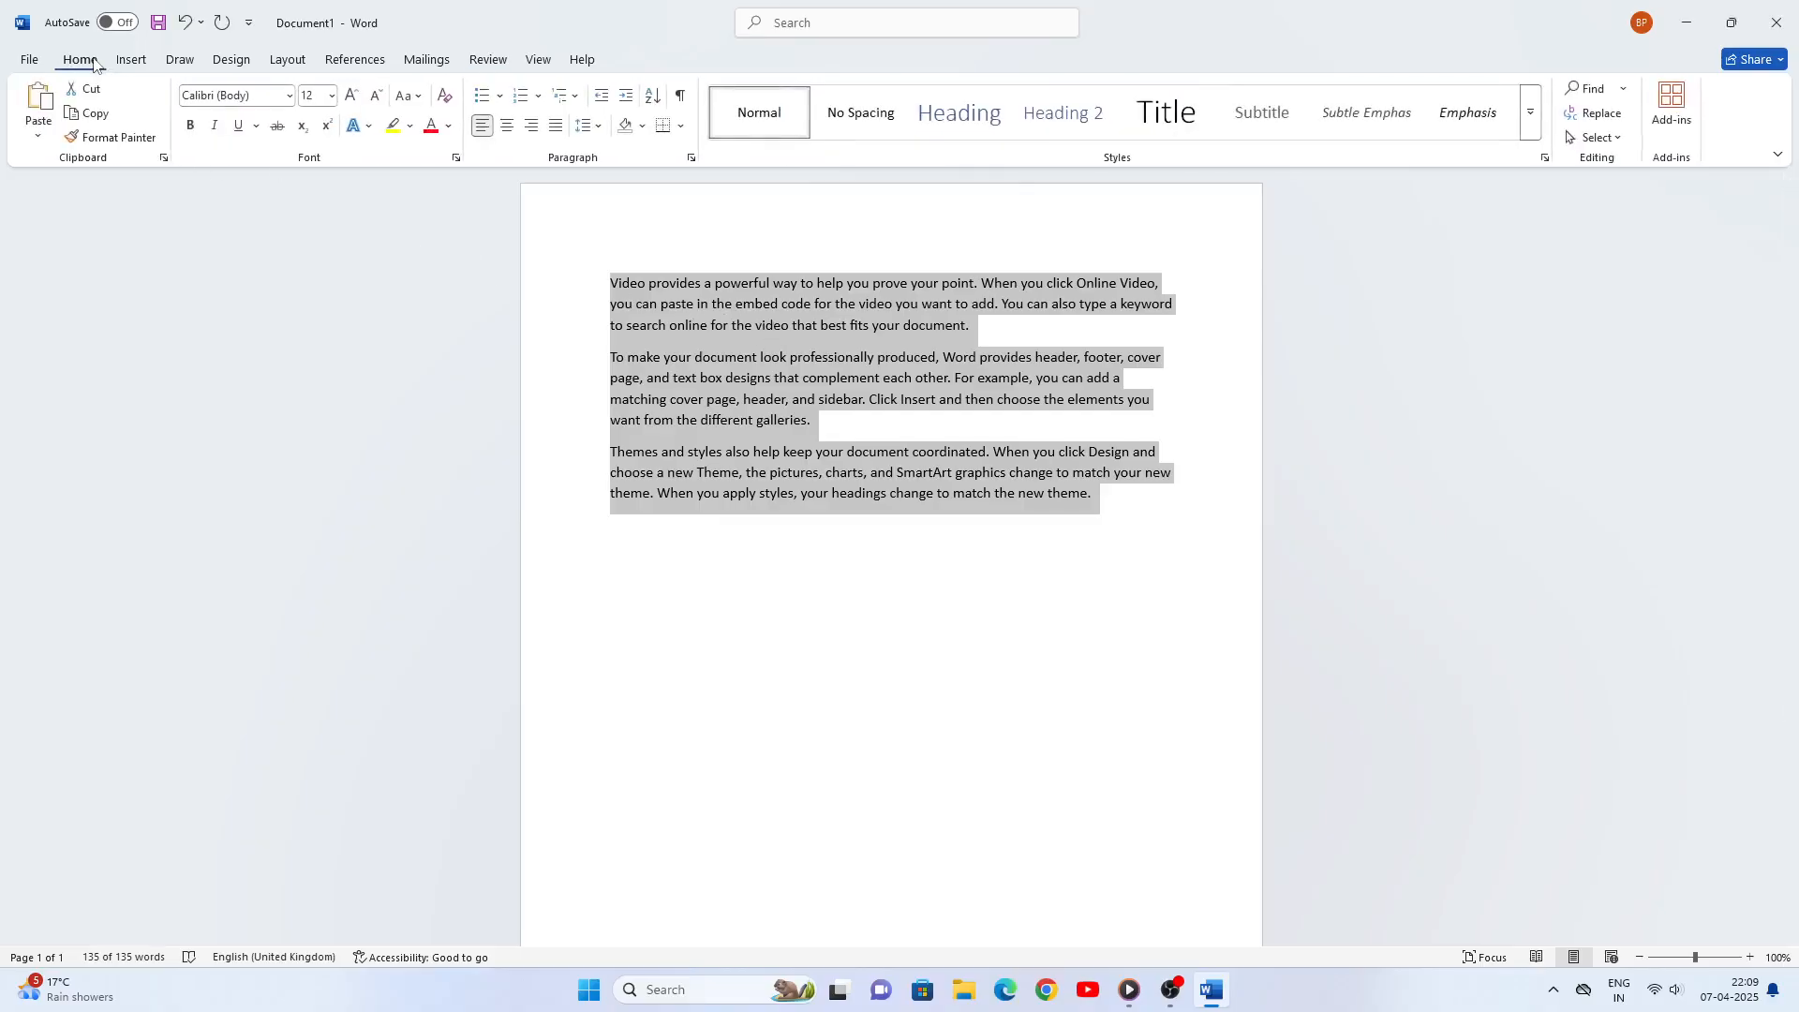
left_click(353, 97)
left_click(353, 99)
left_click(352, 97)
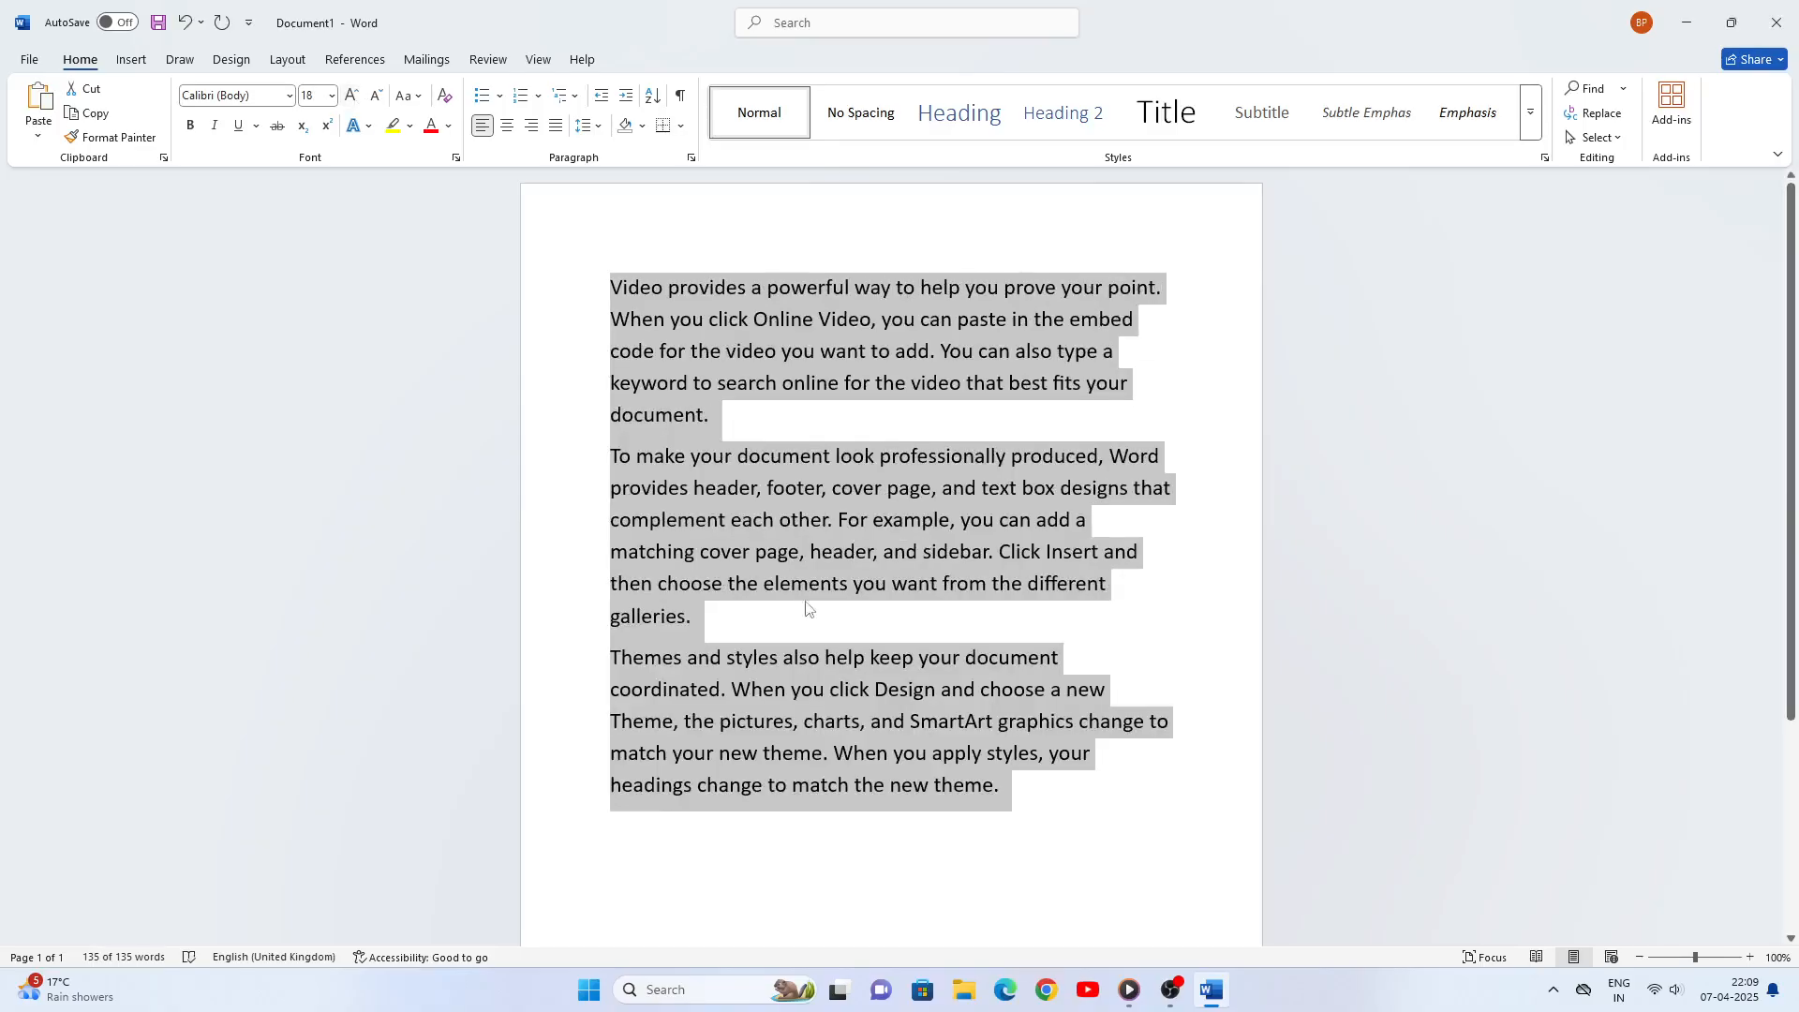
left_click(1068, 806)
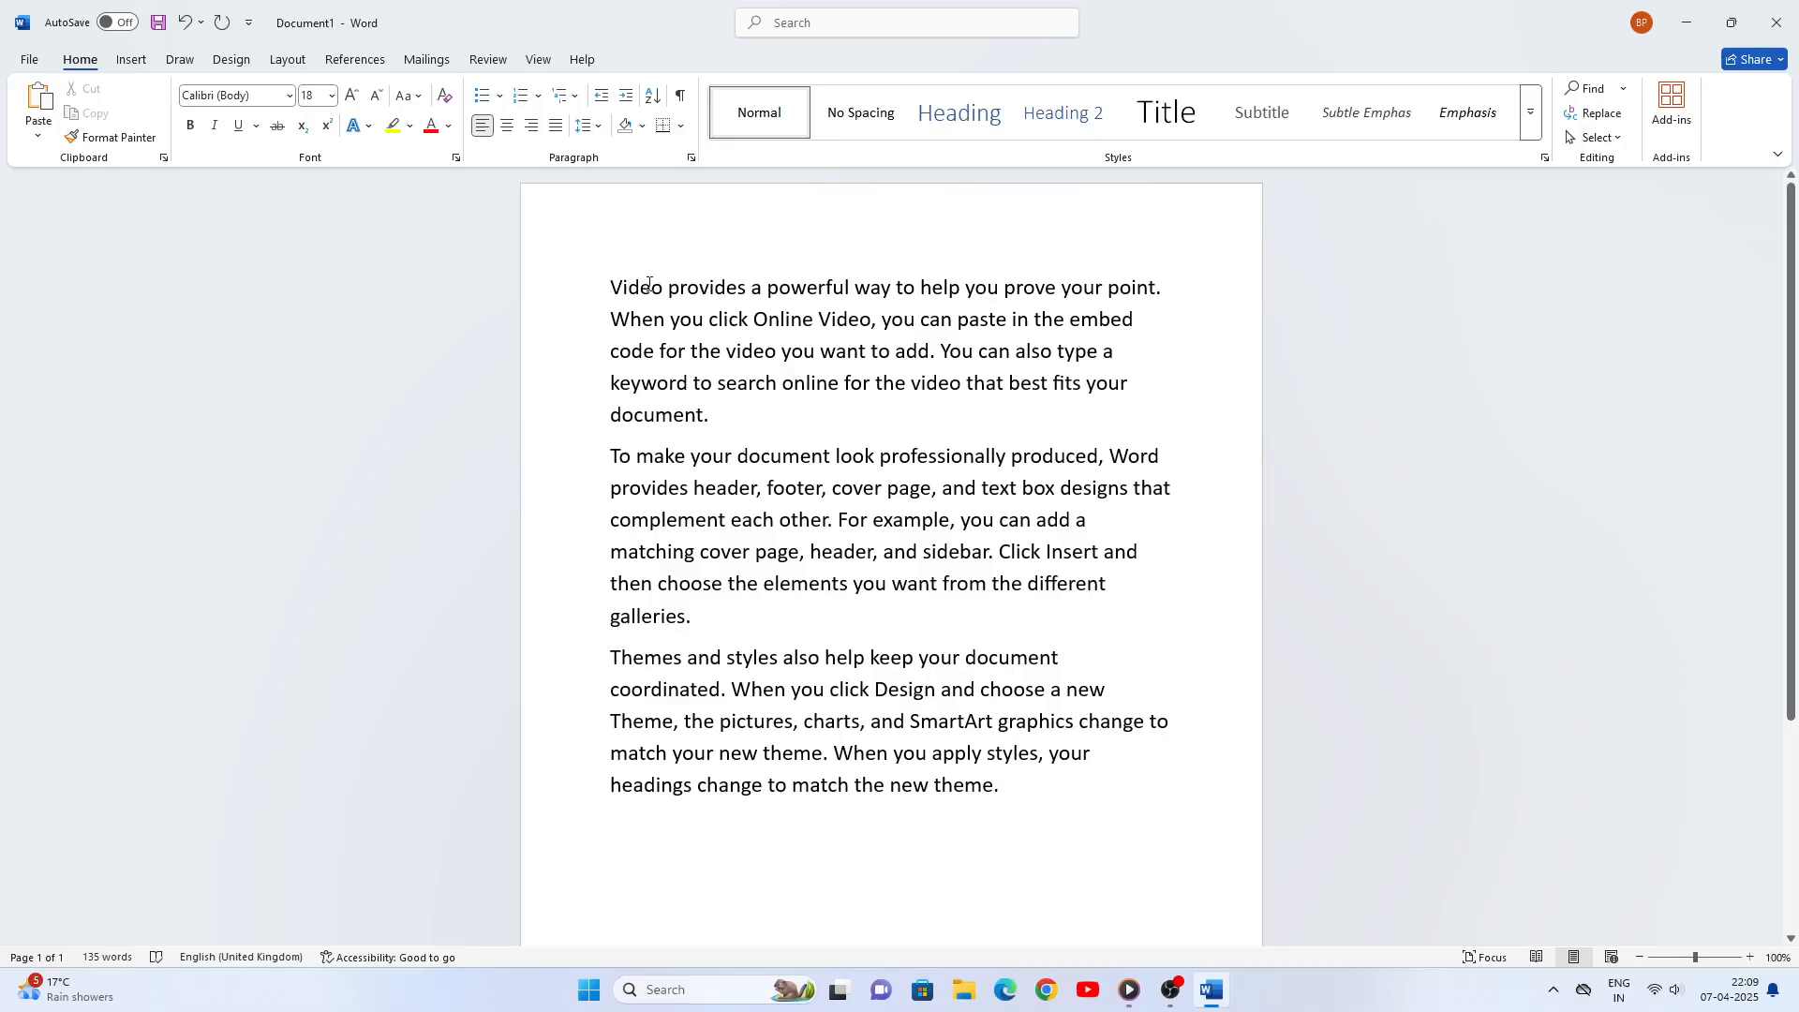
Add the comment "This is a good boy." to the word "Video" at the start of the first paragraph
left_click(614, 287)
left_click_drag(617, 287, 663, 287)
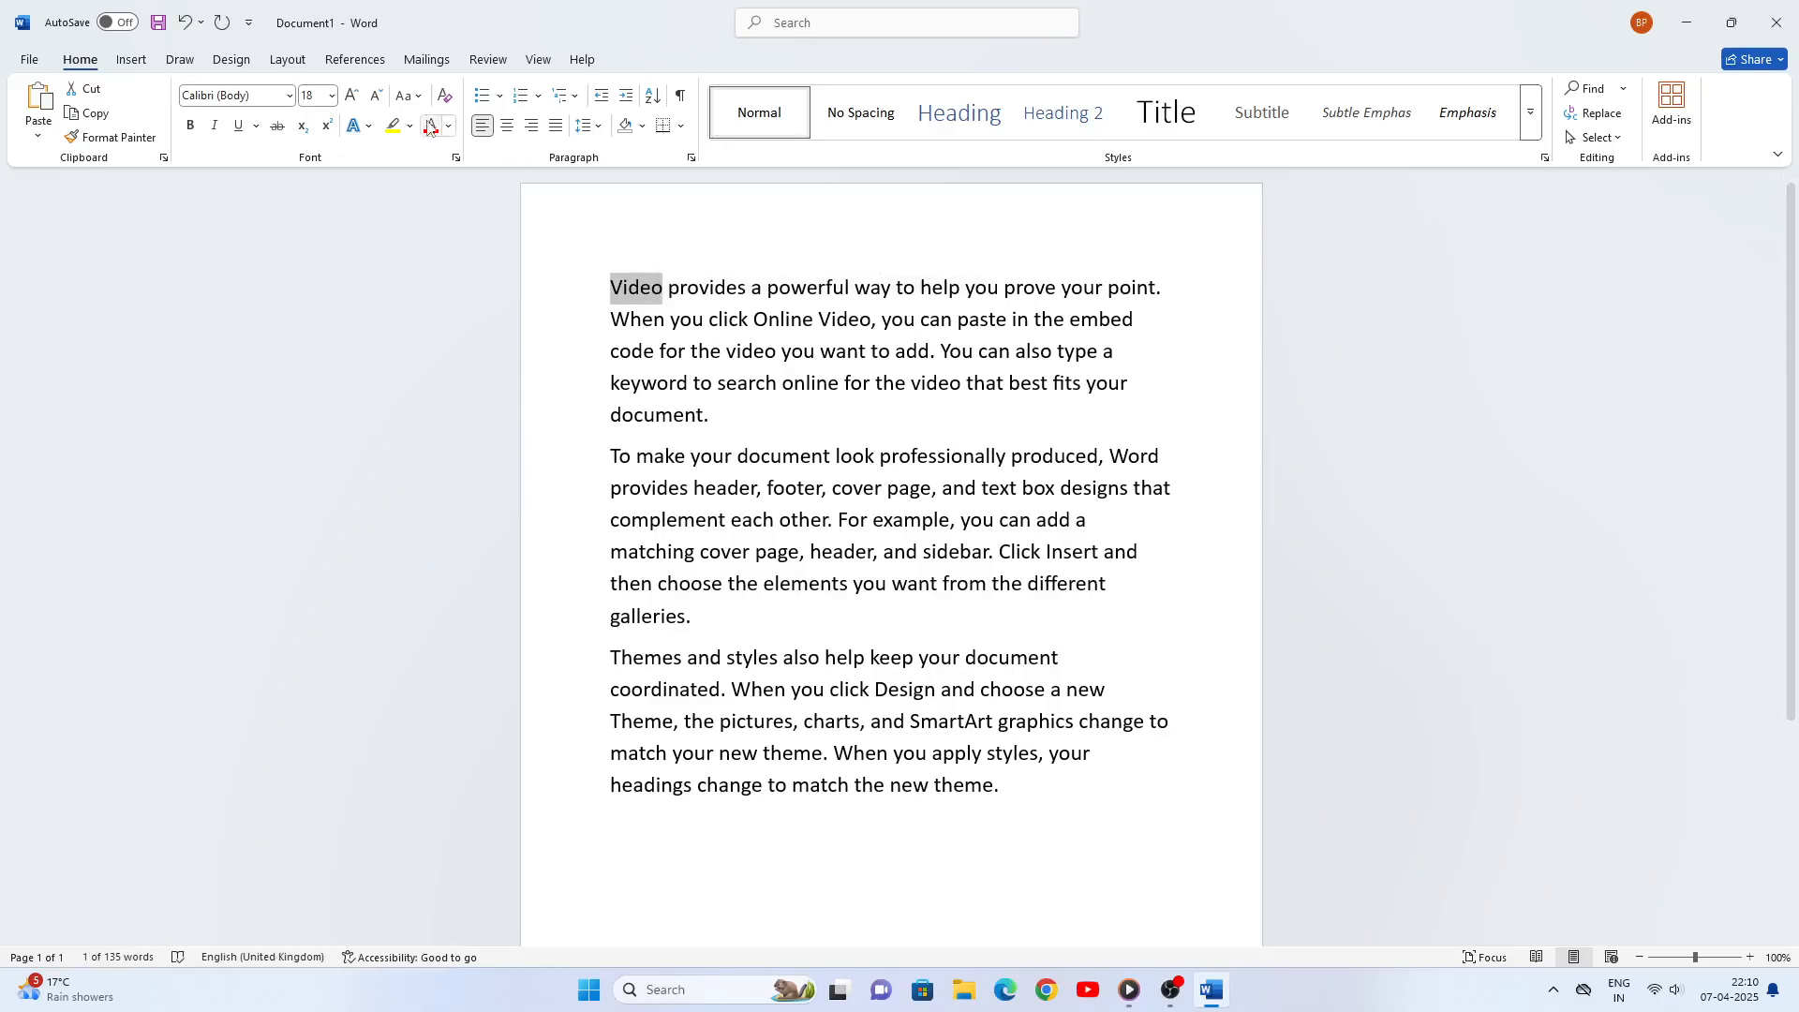
left_click(487, 59)
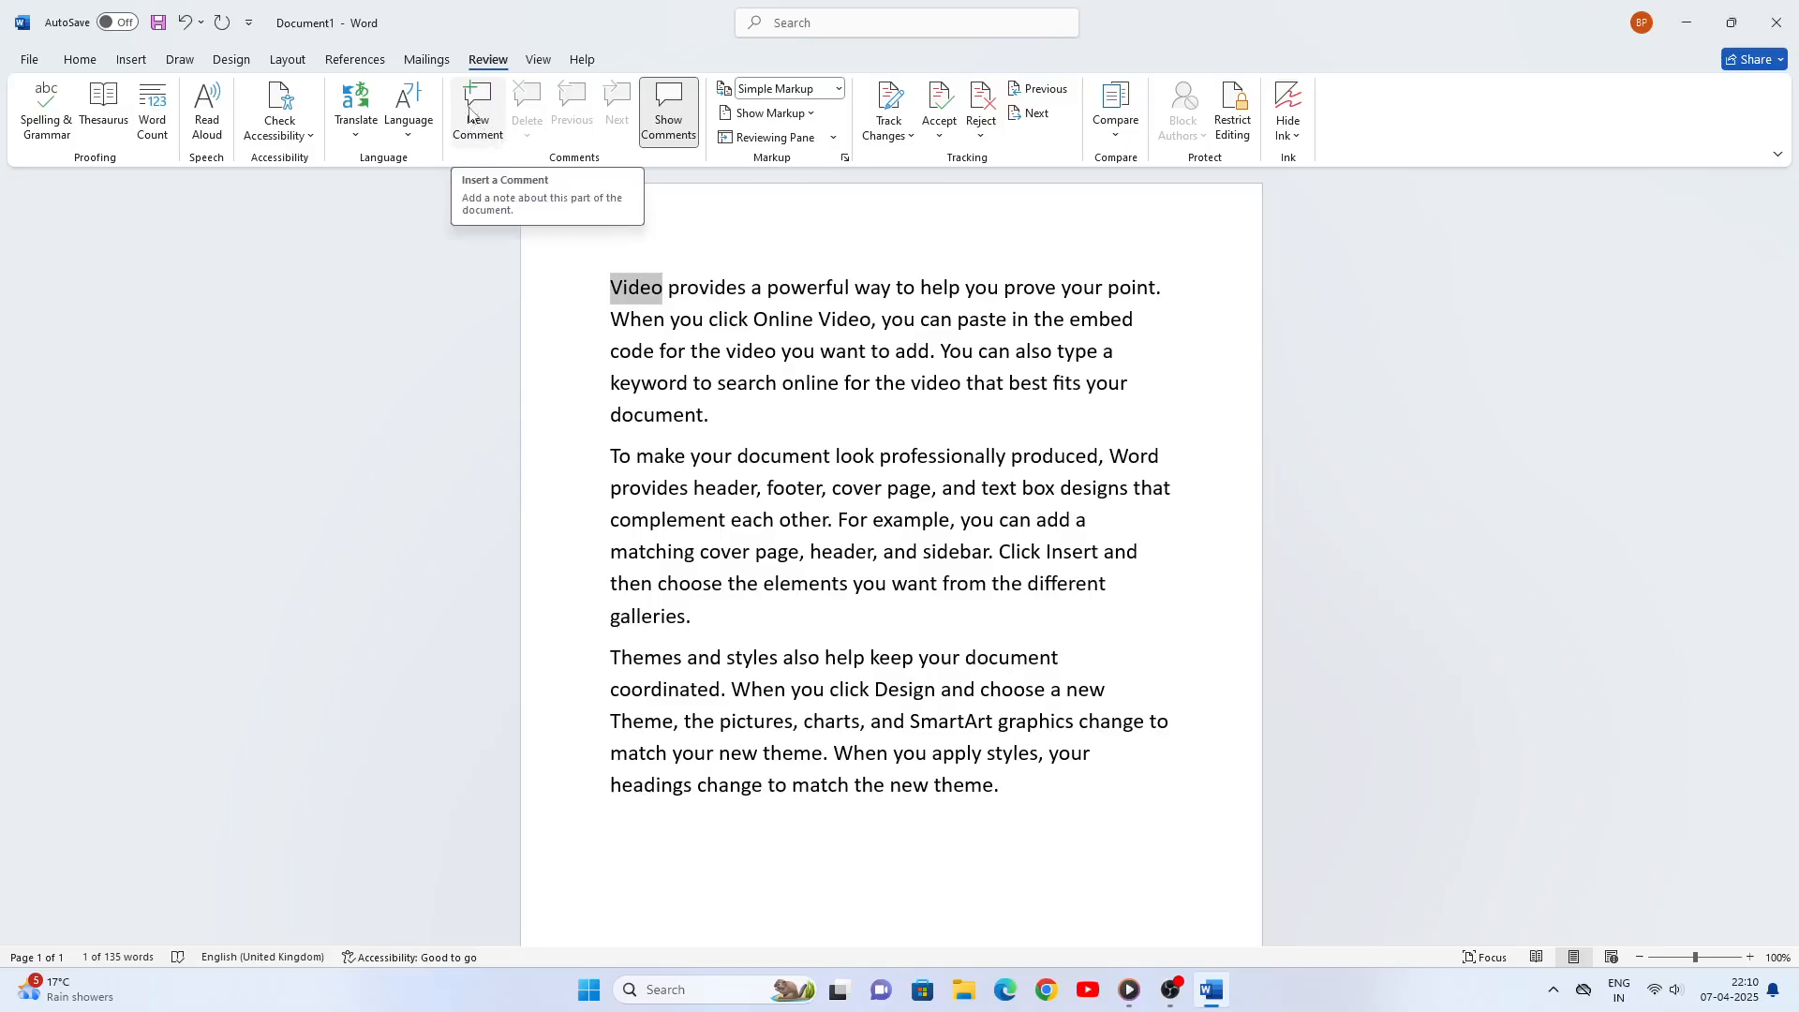
left_click(473, 108)
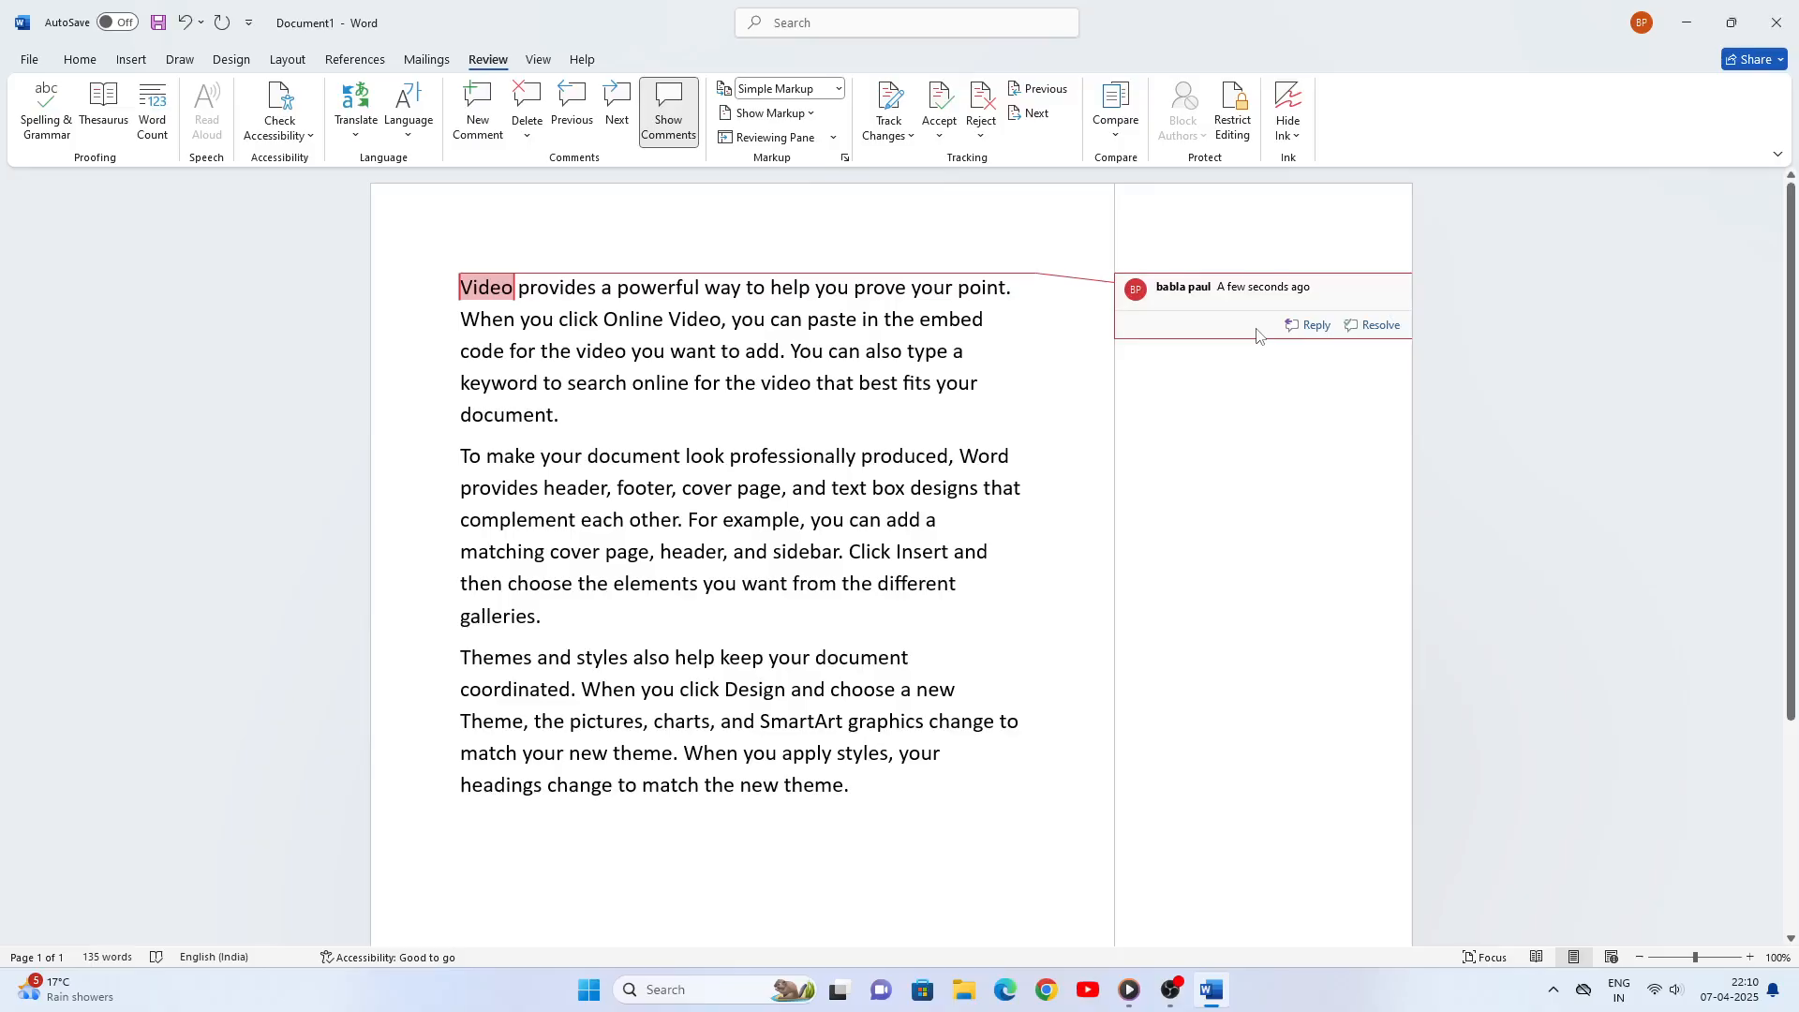
type("this ")
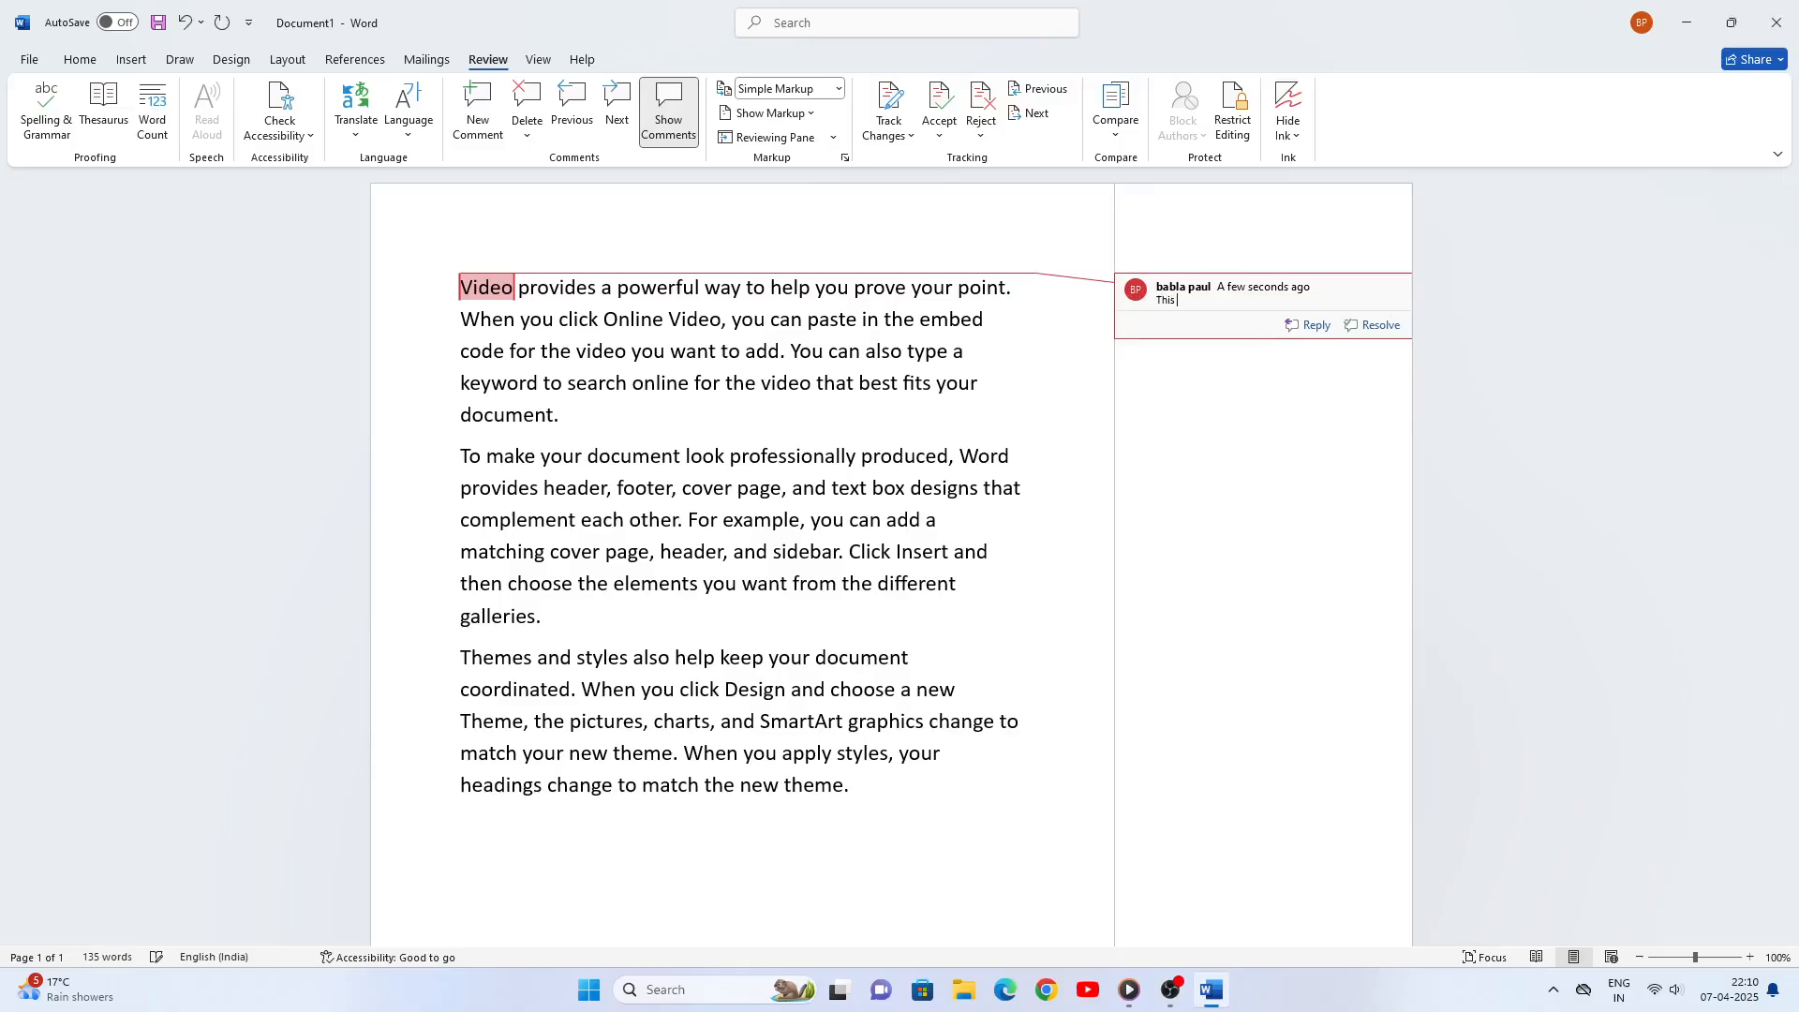
type("is a good boy.")
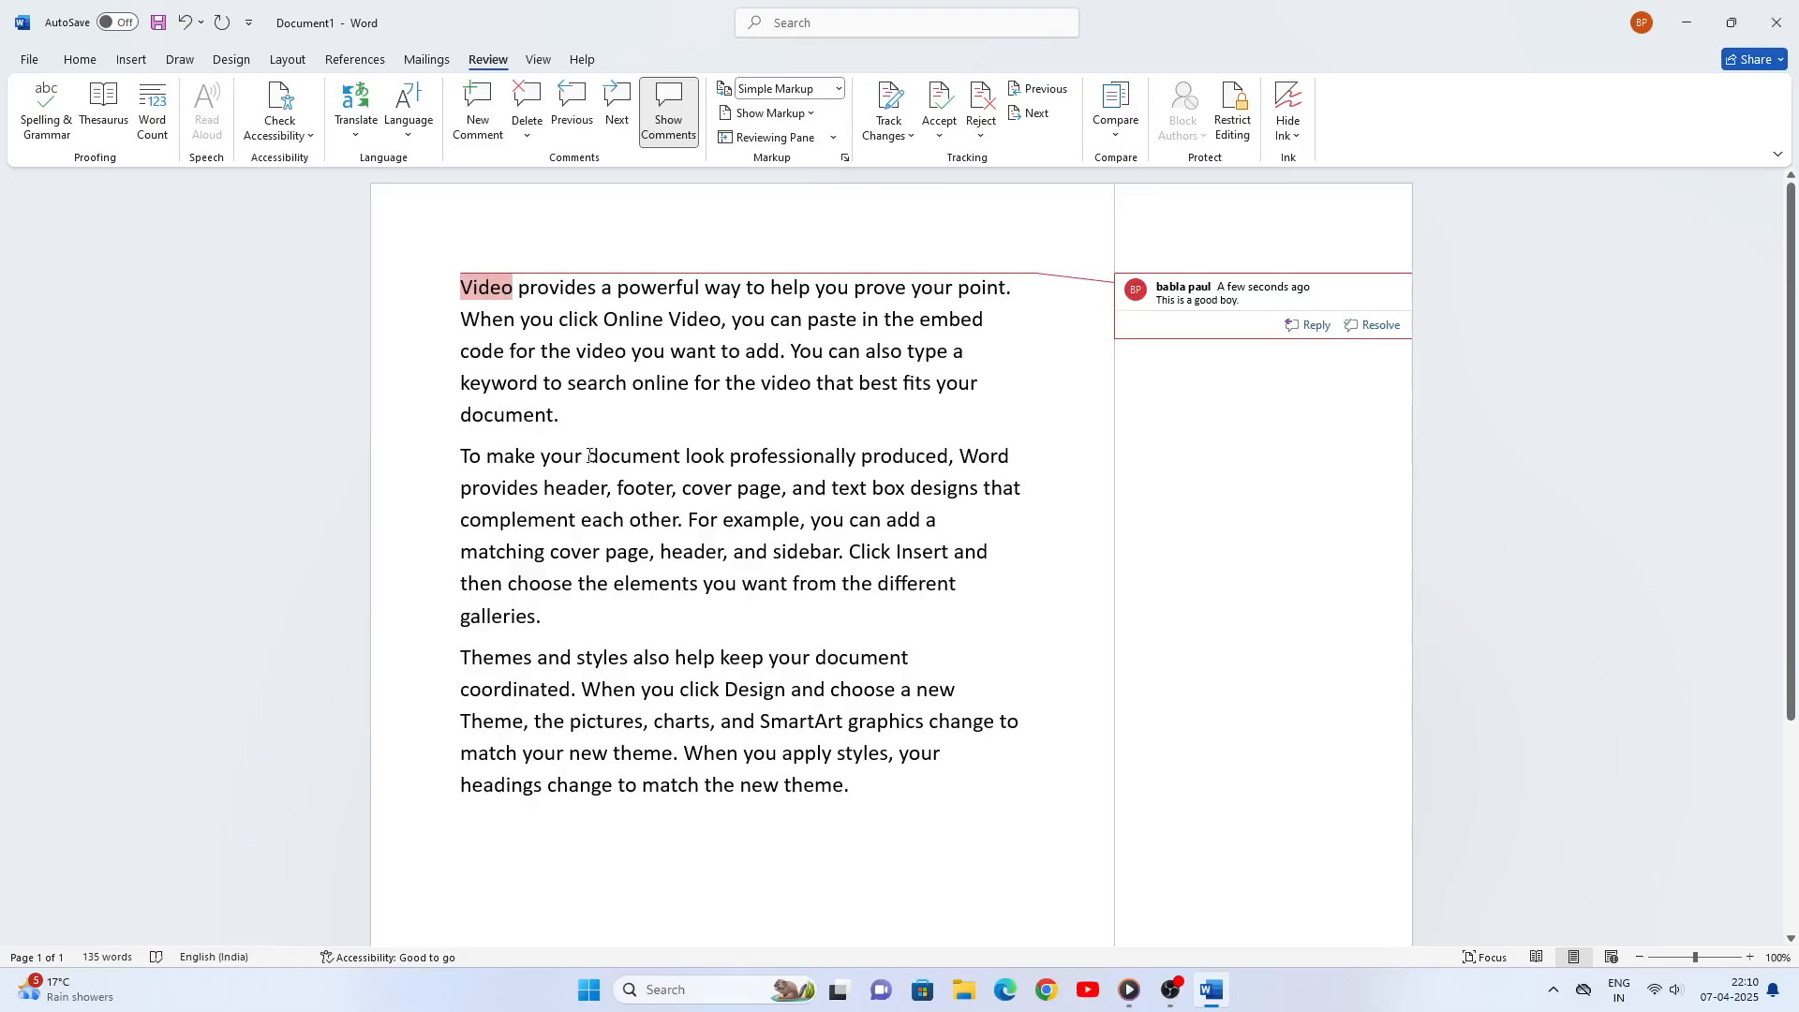
Add the comment "This is document." to the word "document" in the second paragraph's first line
left_click_drag(589, 456, 681, 457)
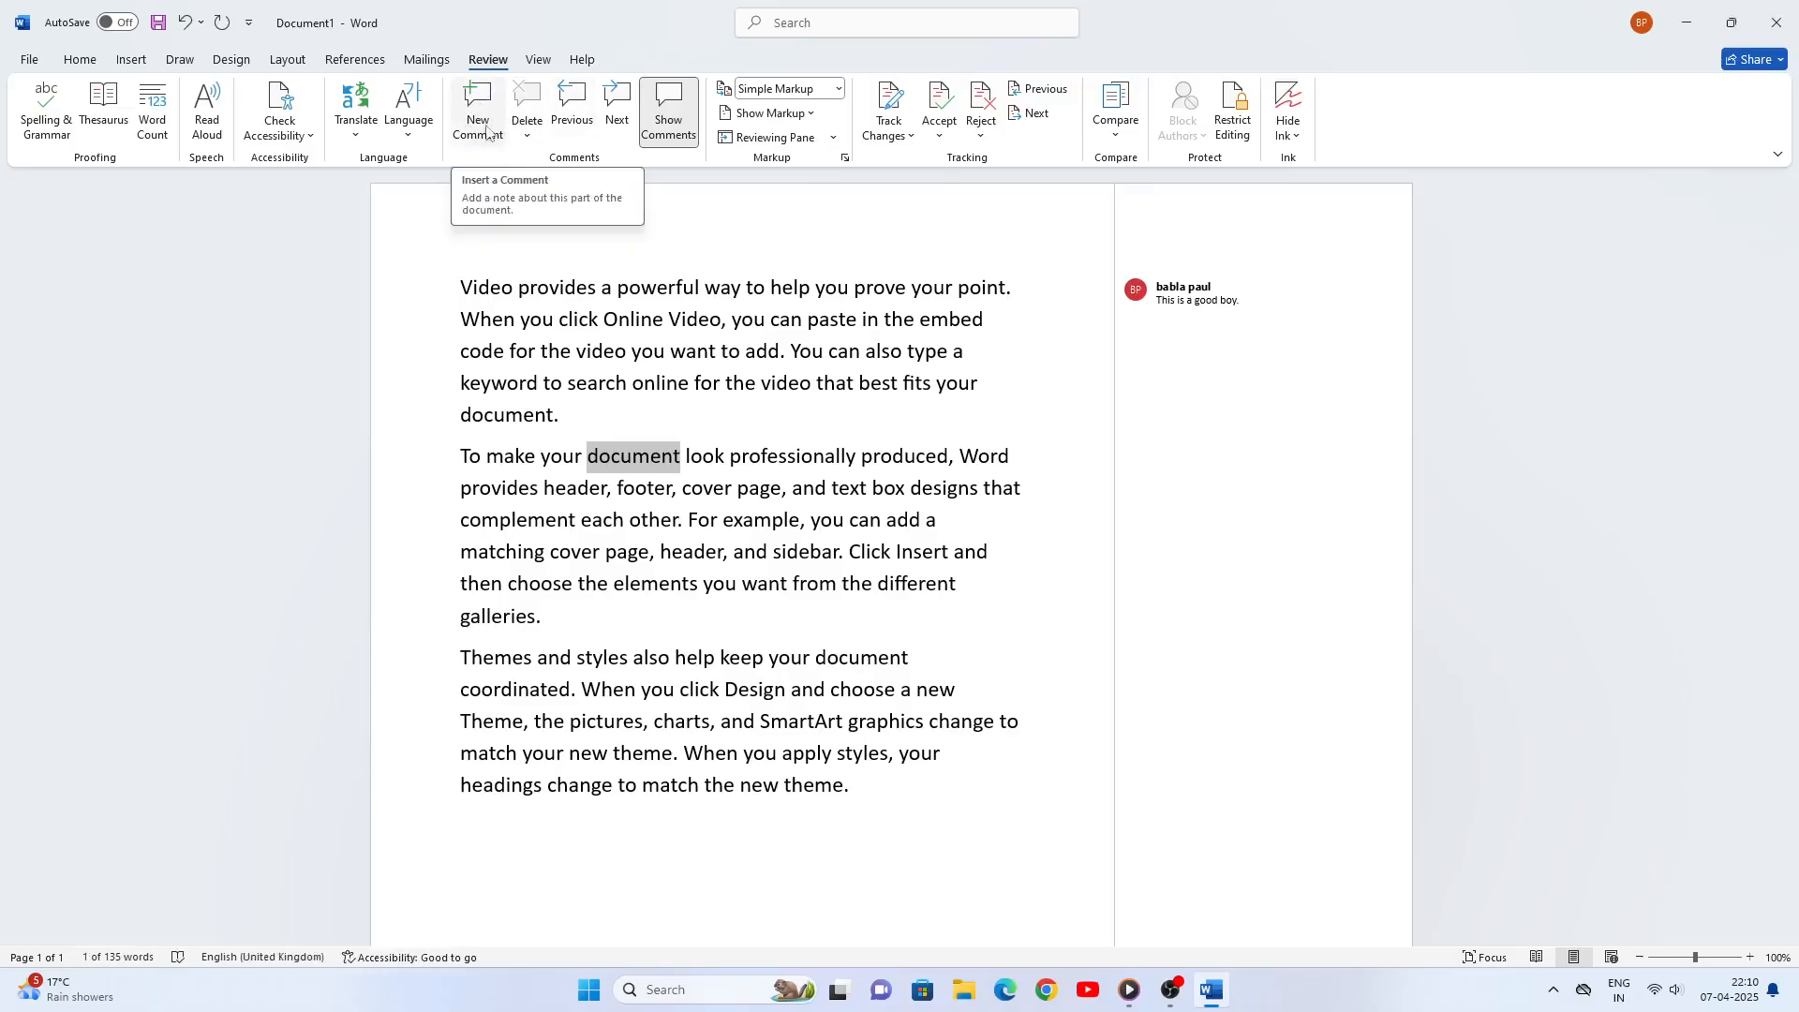
left_click(475, 113)
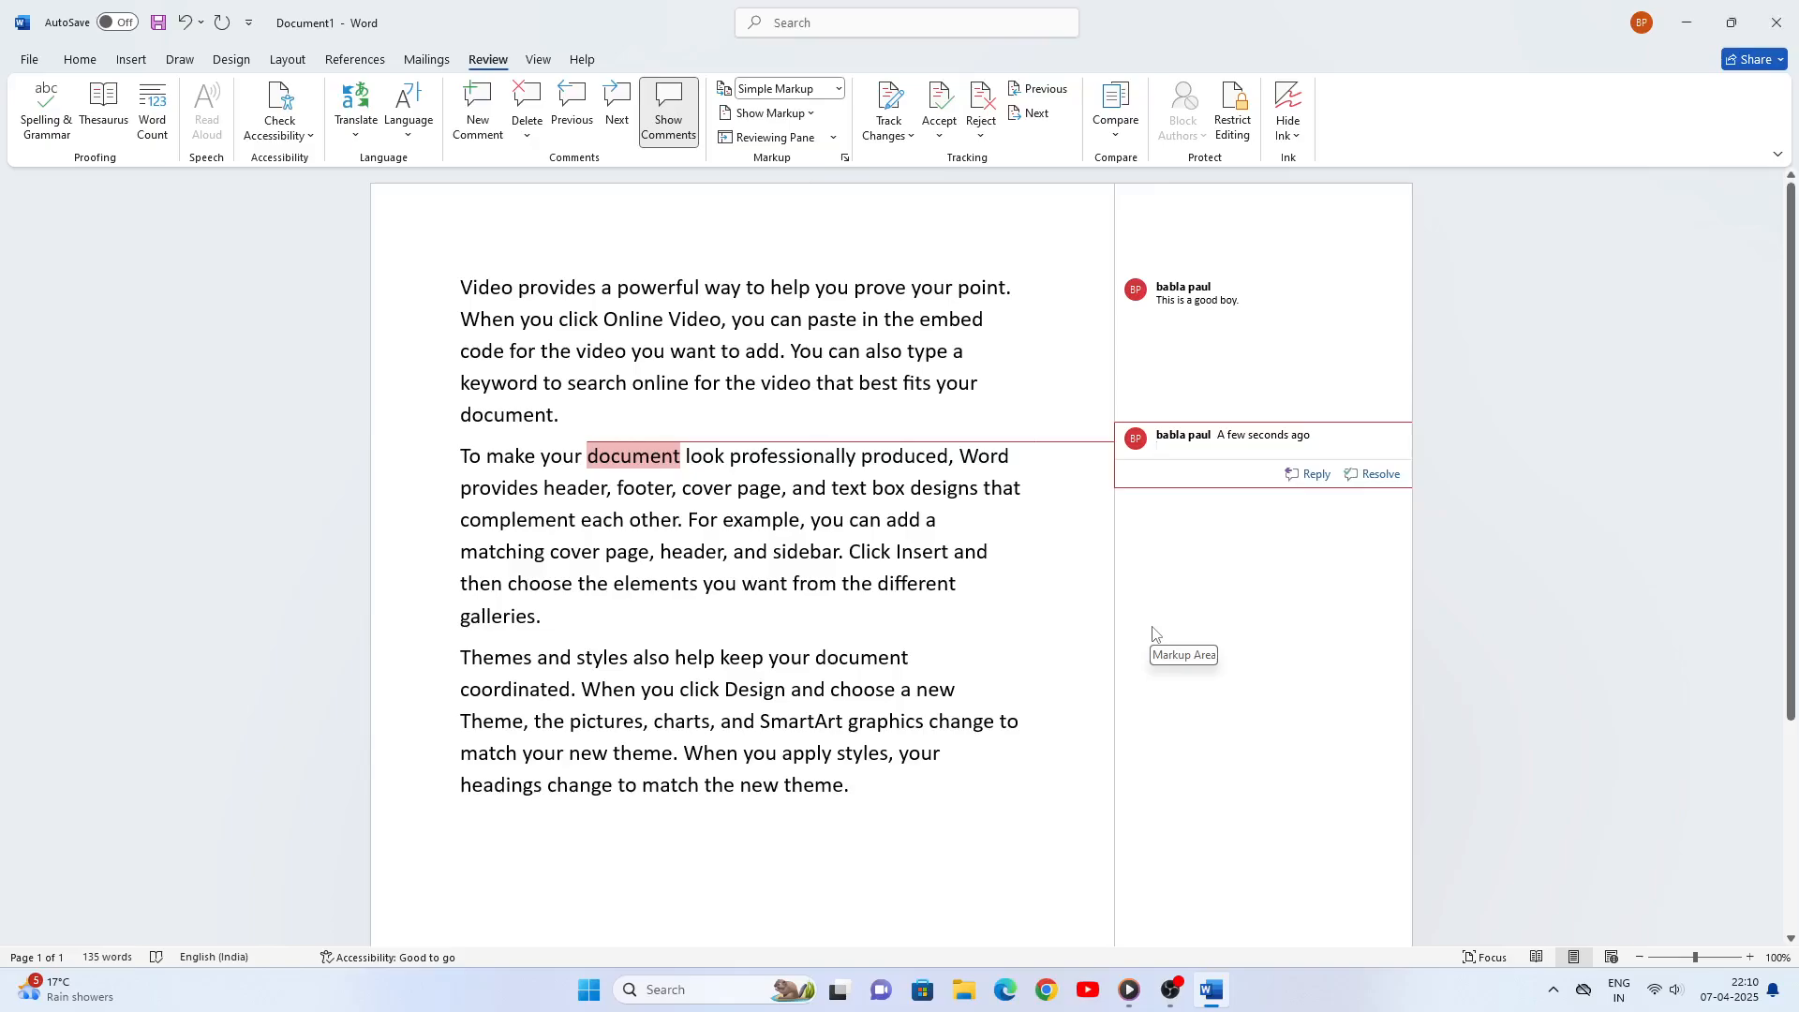
type("th")
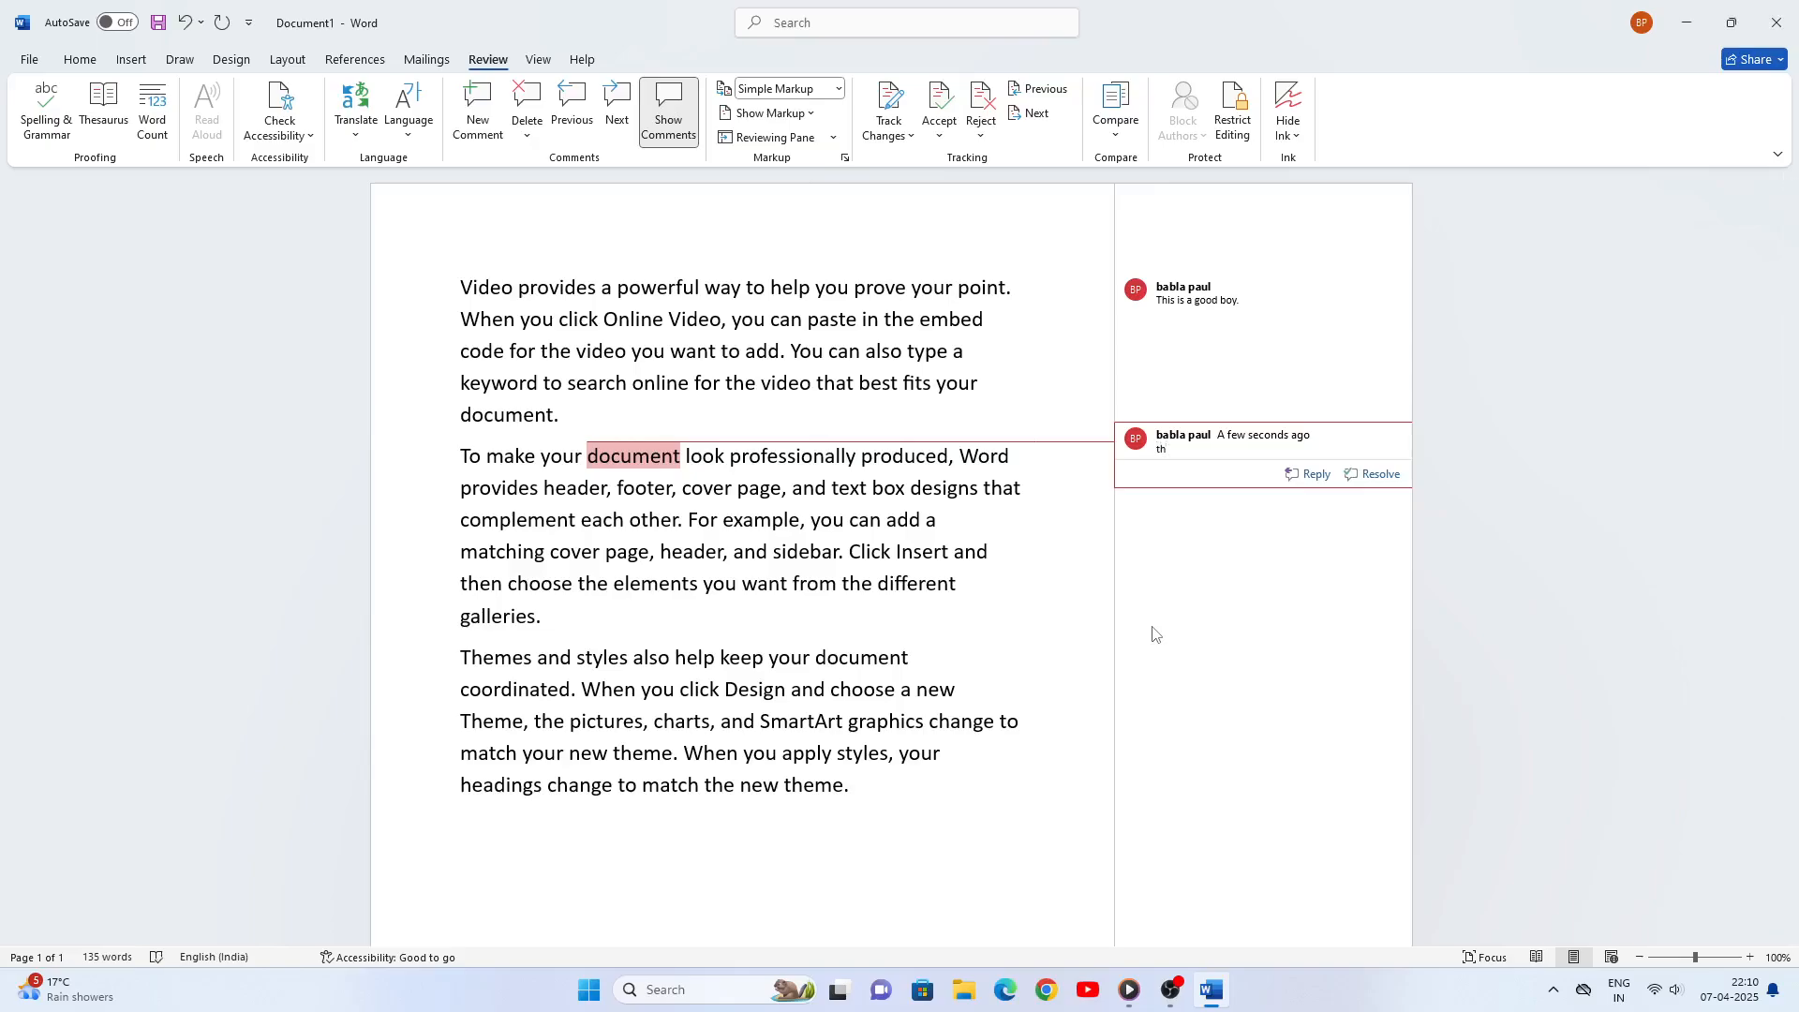
type("is is document.")
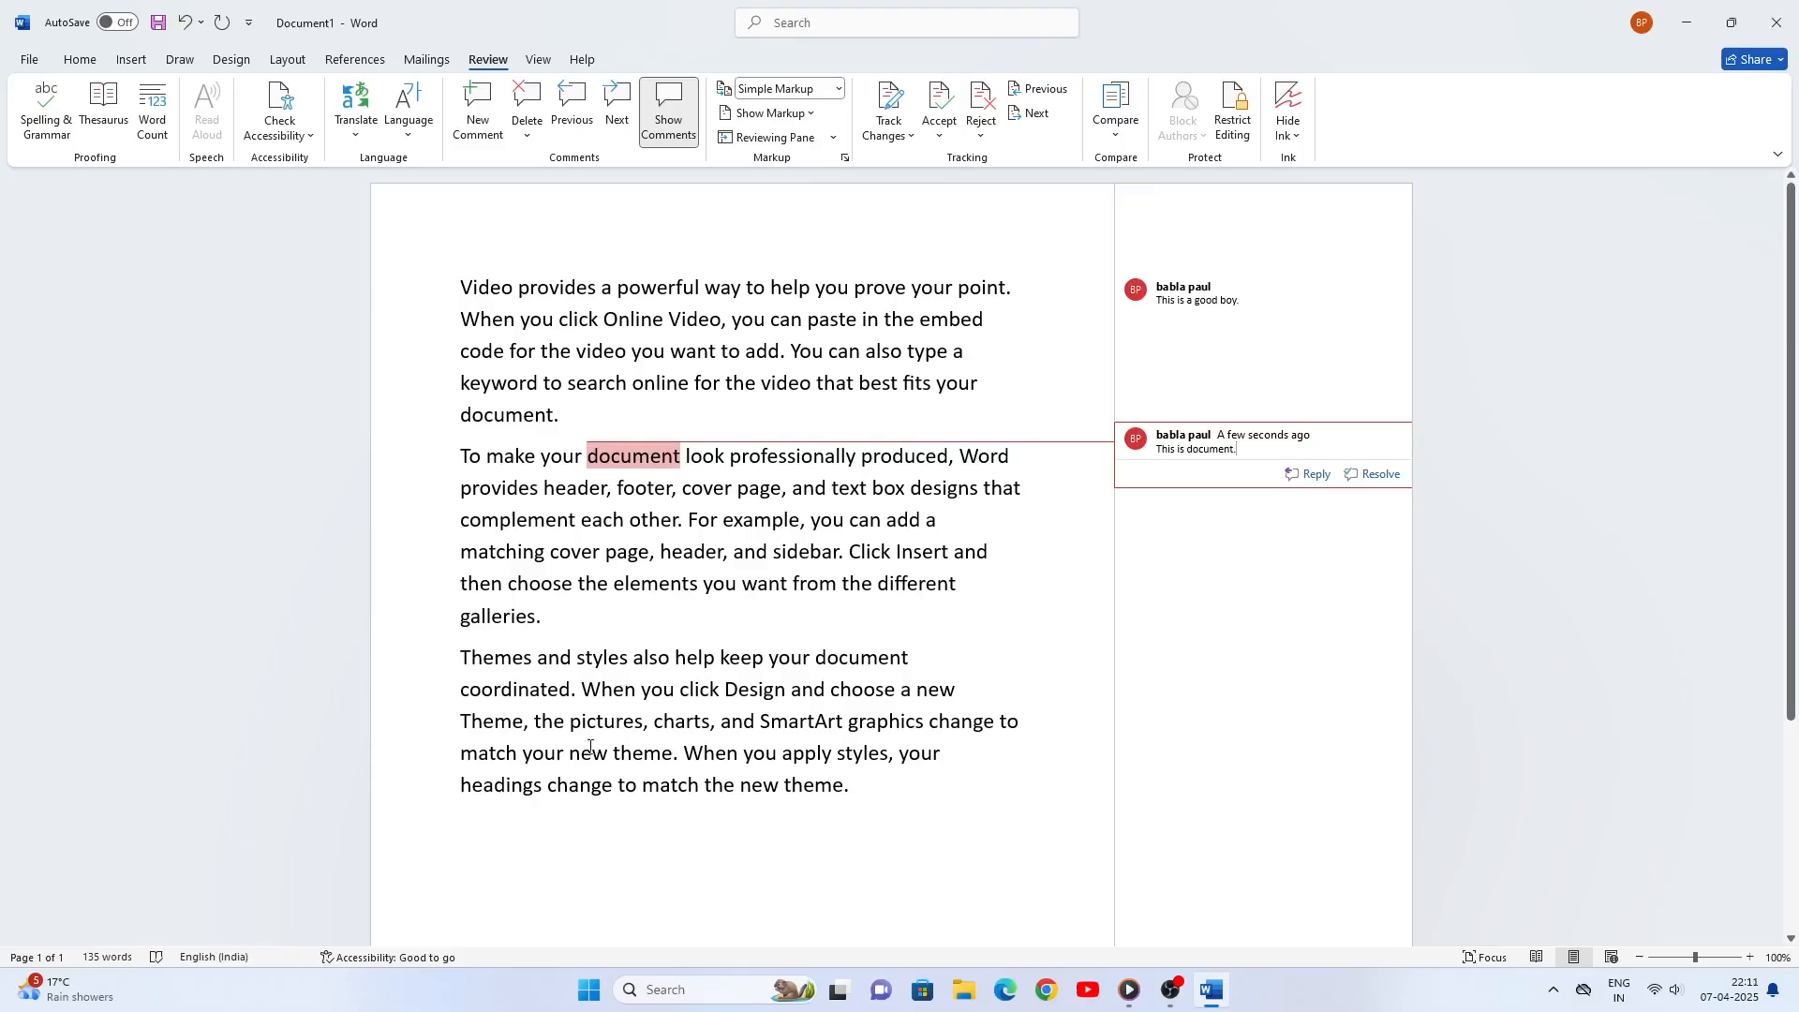
Add the comment "That is." to the word "headings" in the last line of the third paragraph
left_click_drag(461, 785, 541, 787)
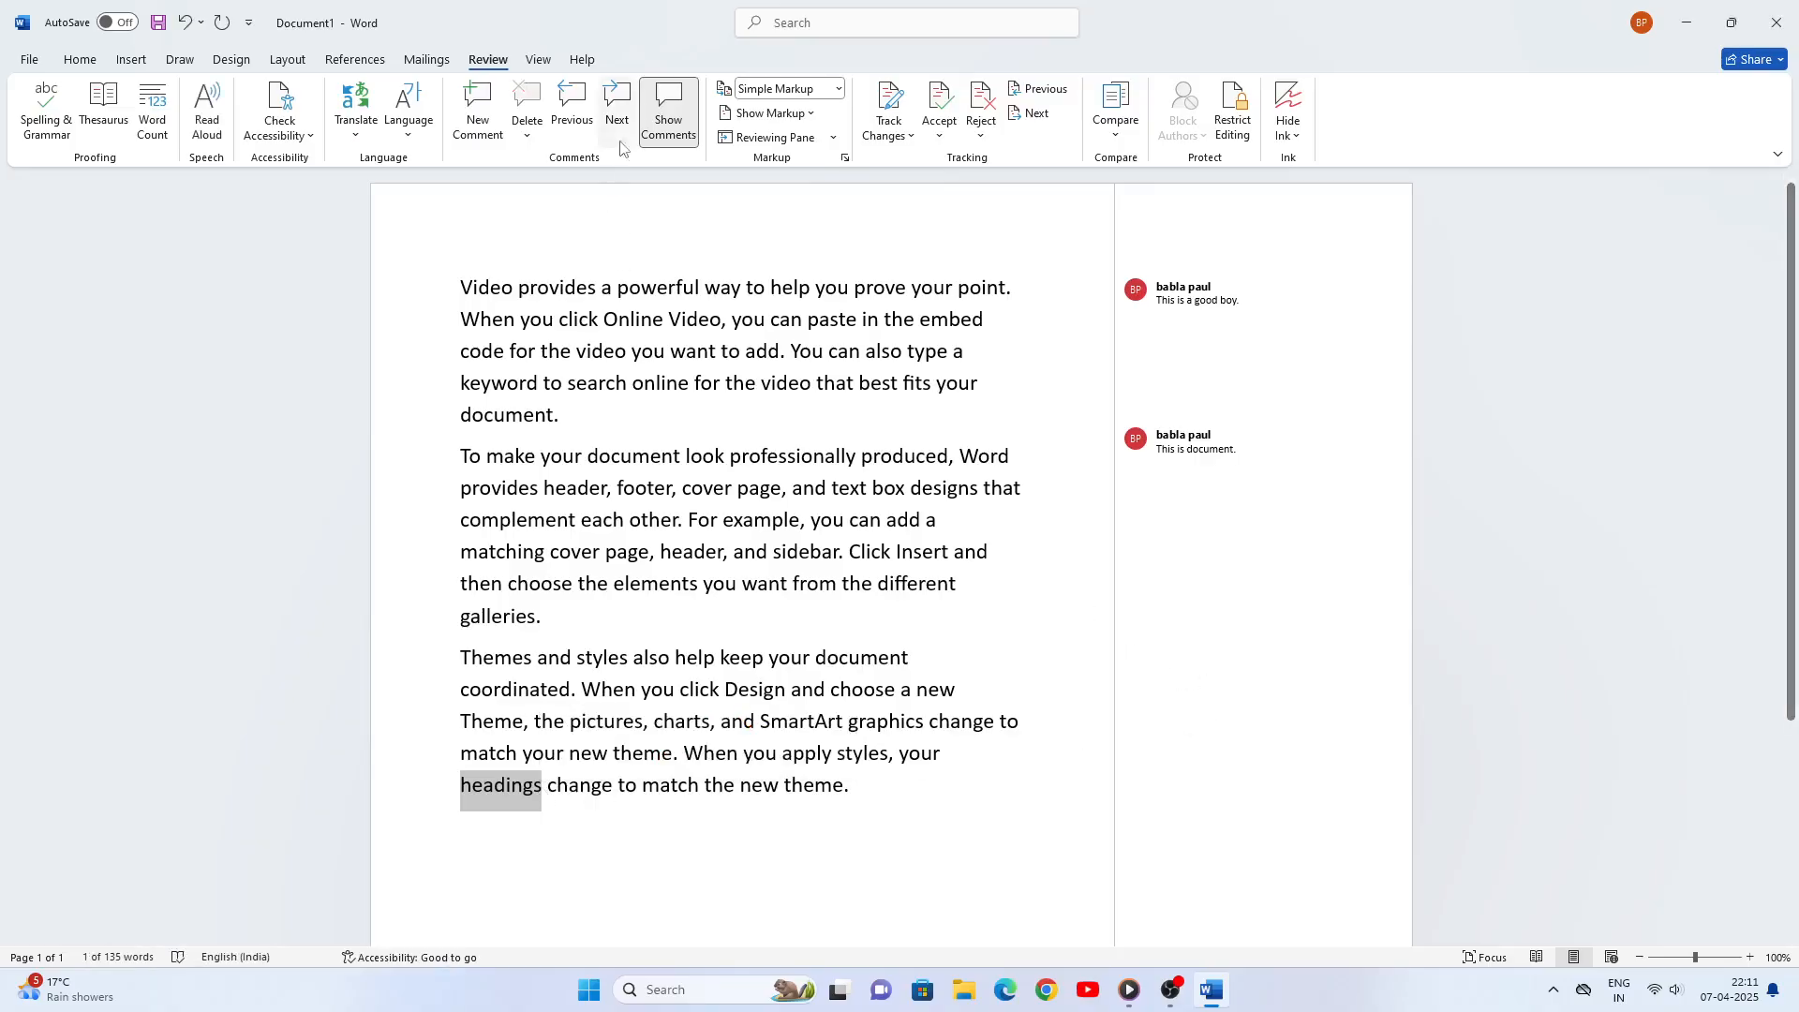
left_click(476, 105)
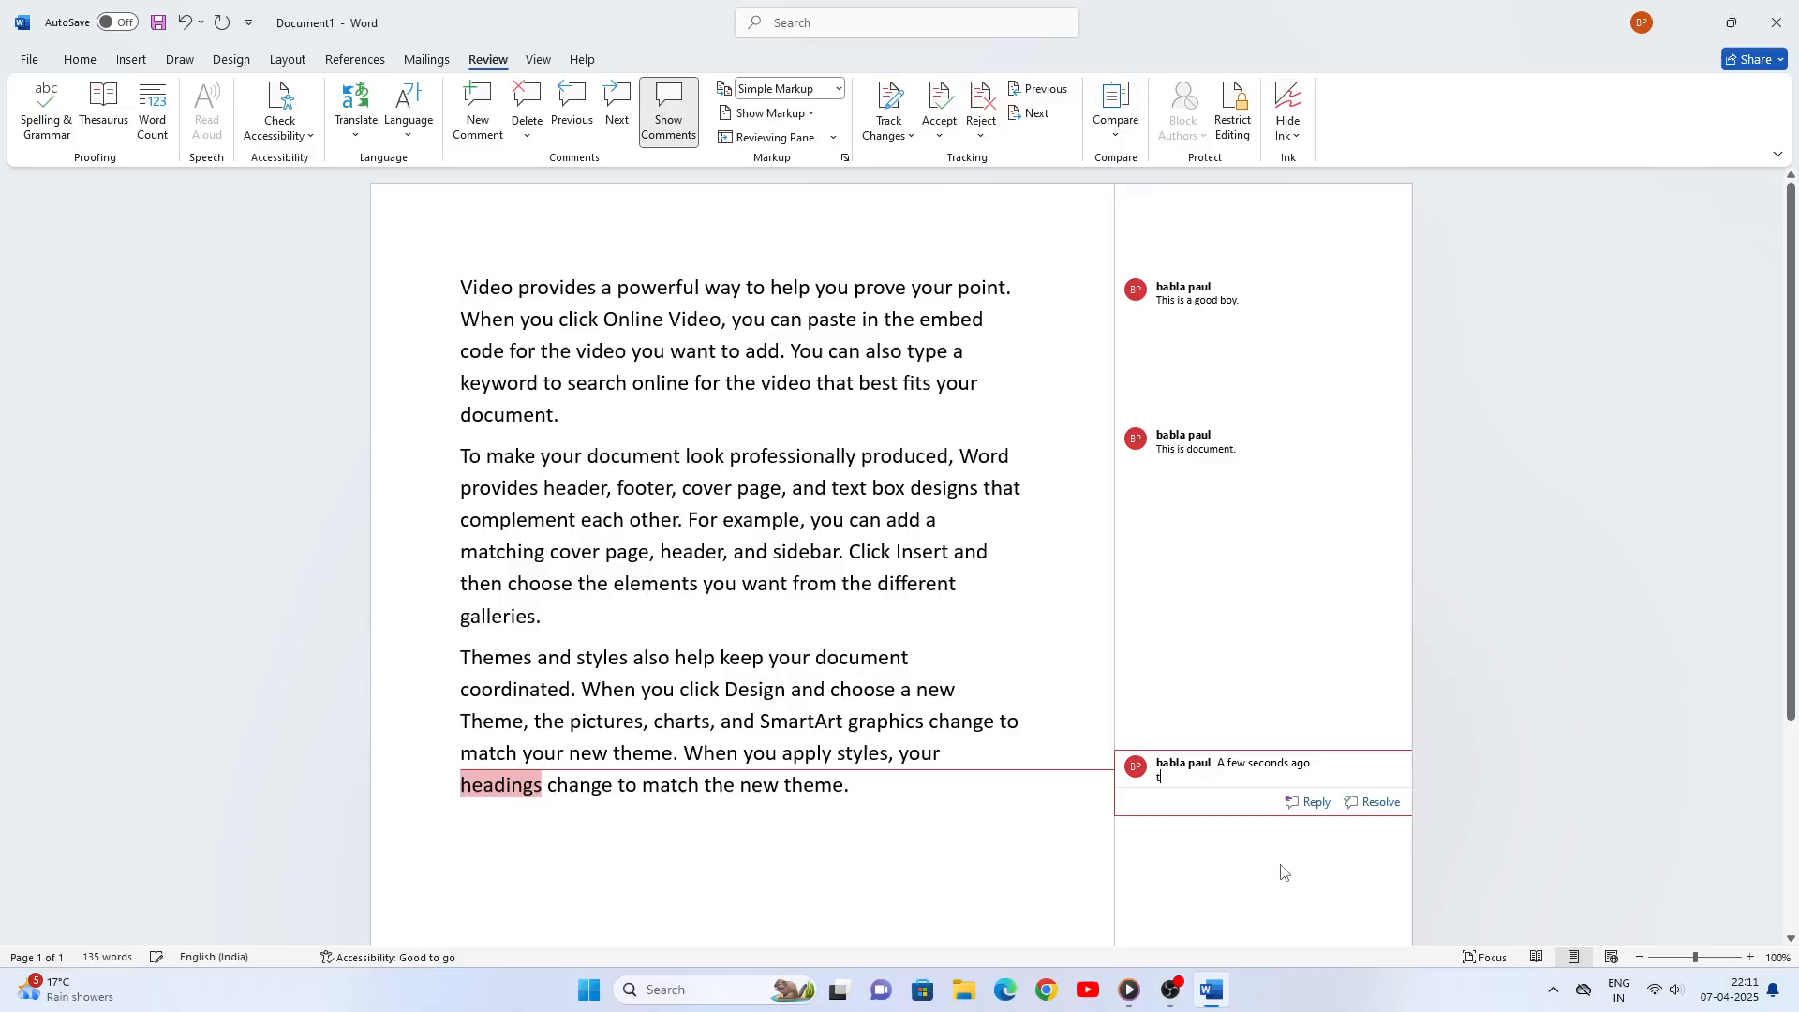
type("that is.")
Step forward through the comments from the document's start to the last one, and return to the first
mouse_move(640, 459)
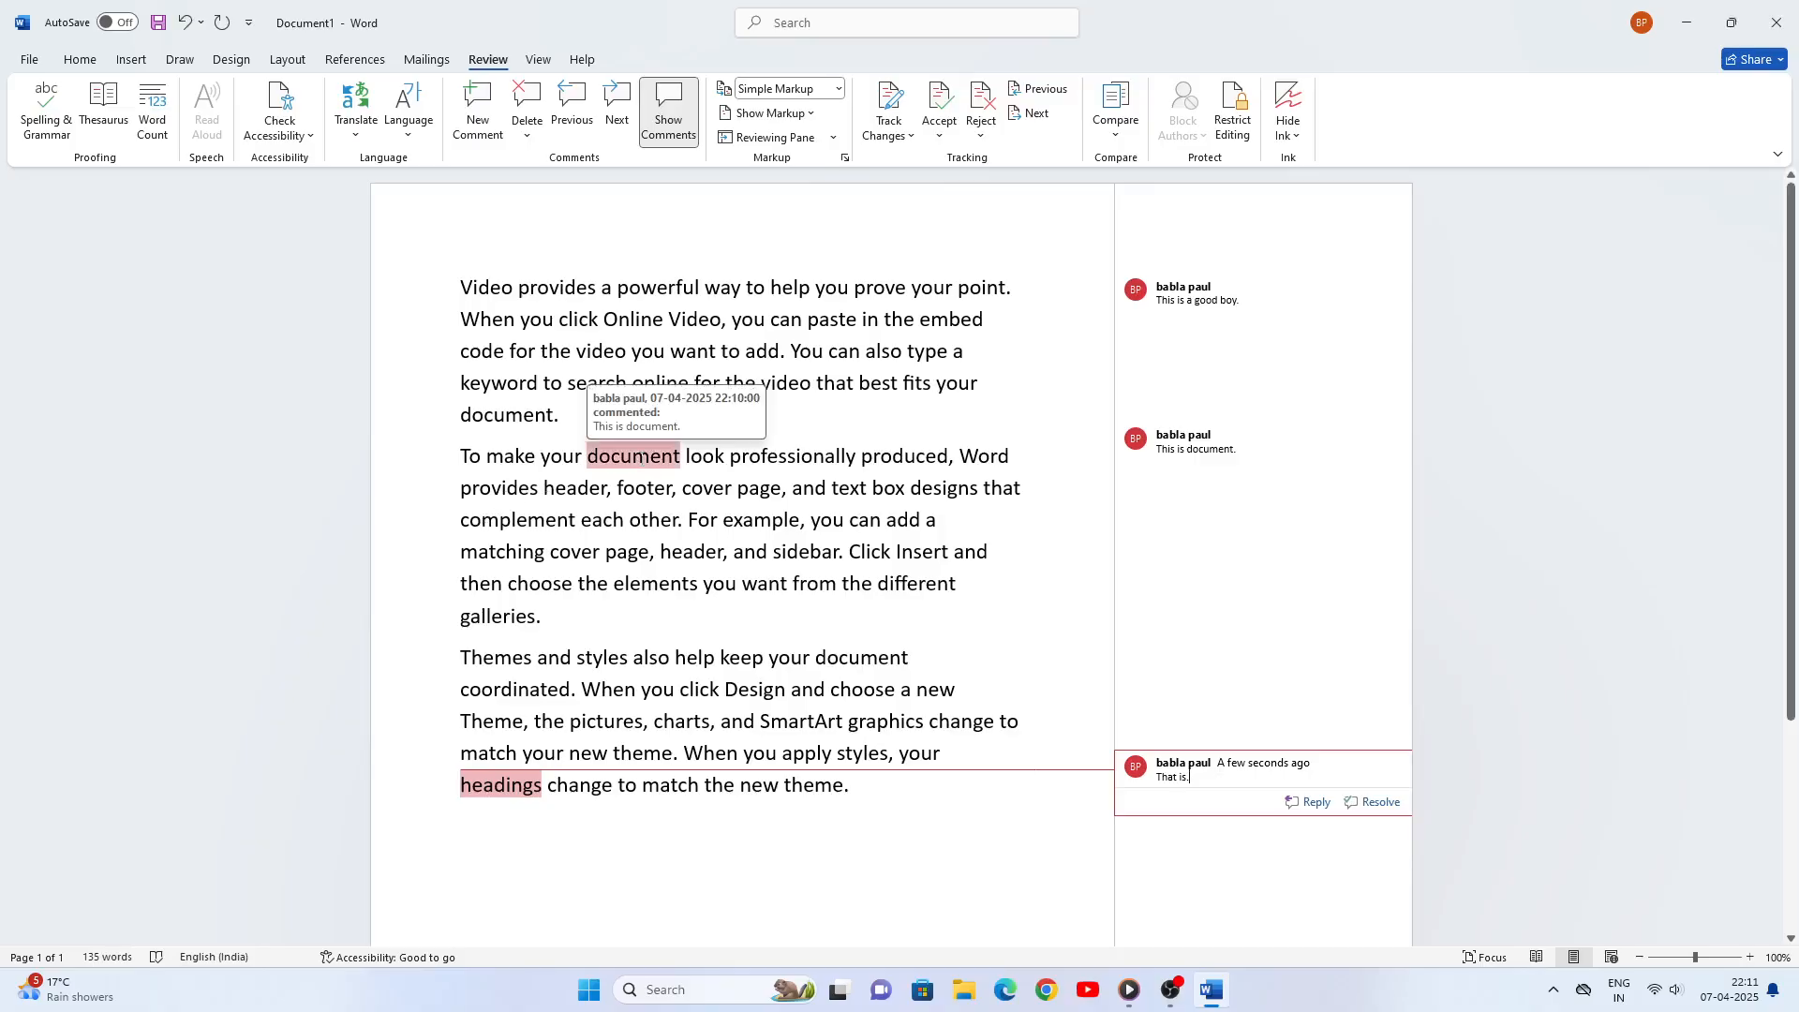
left_click(458, 292)
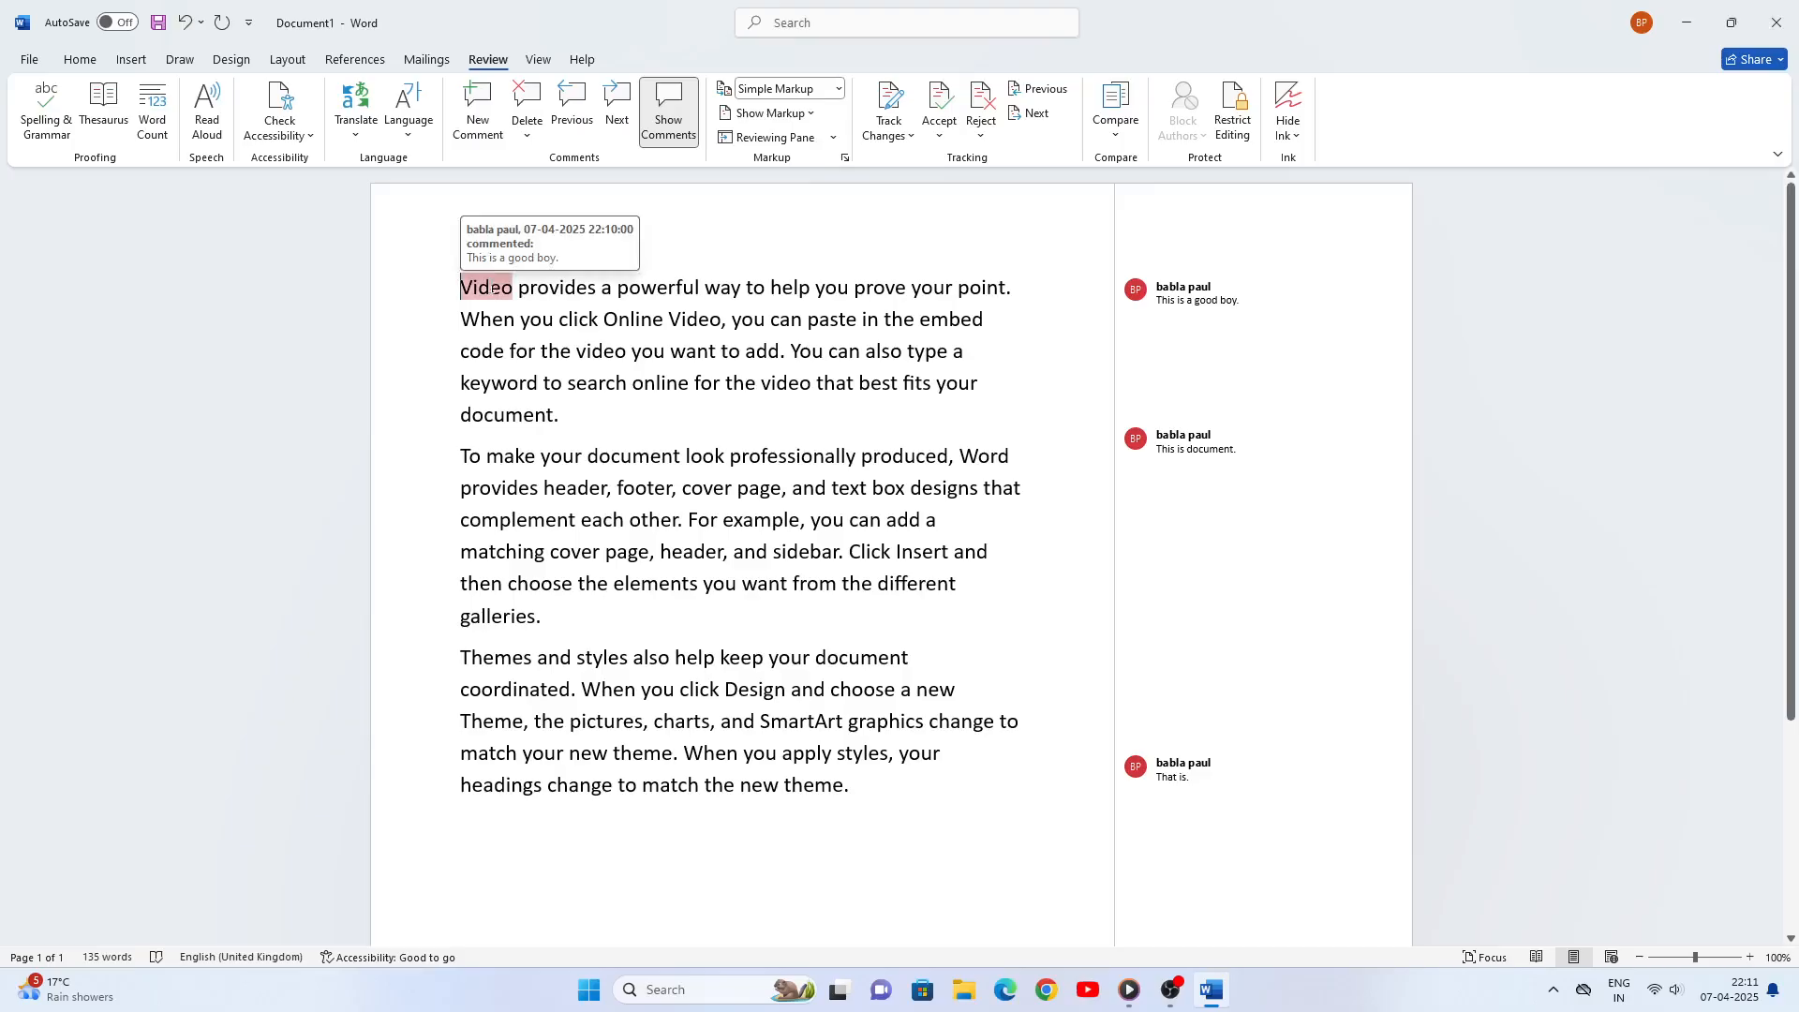
left_click(622, 118)
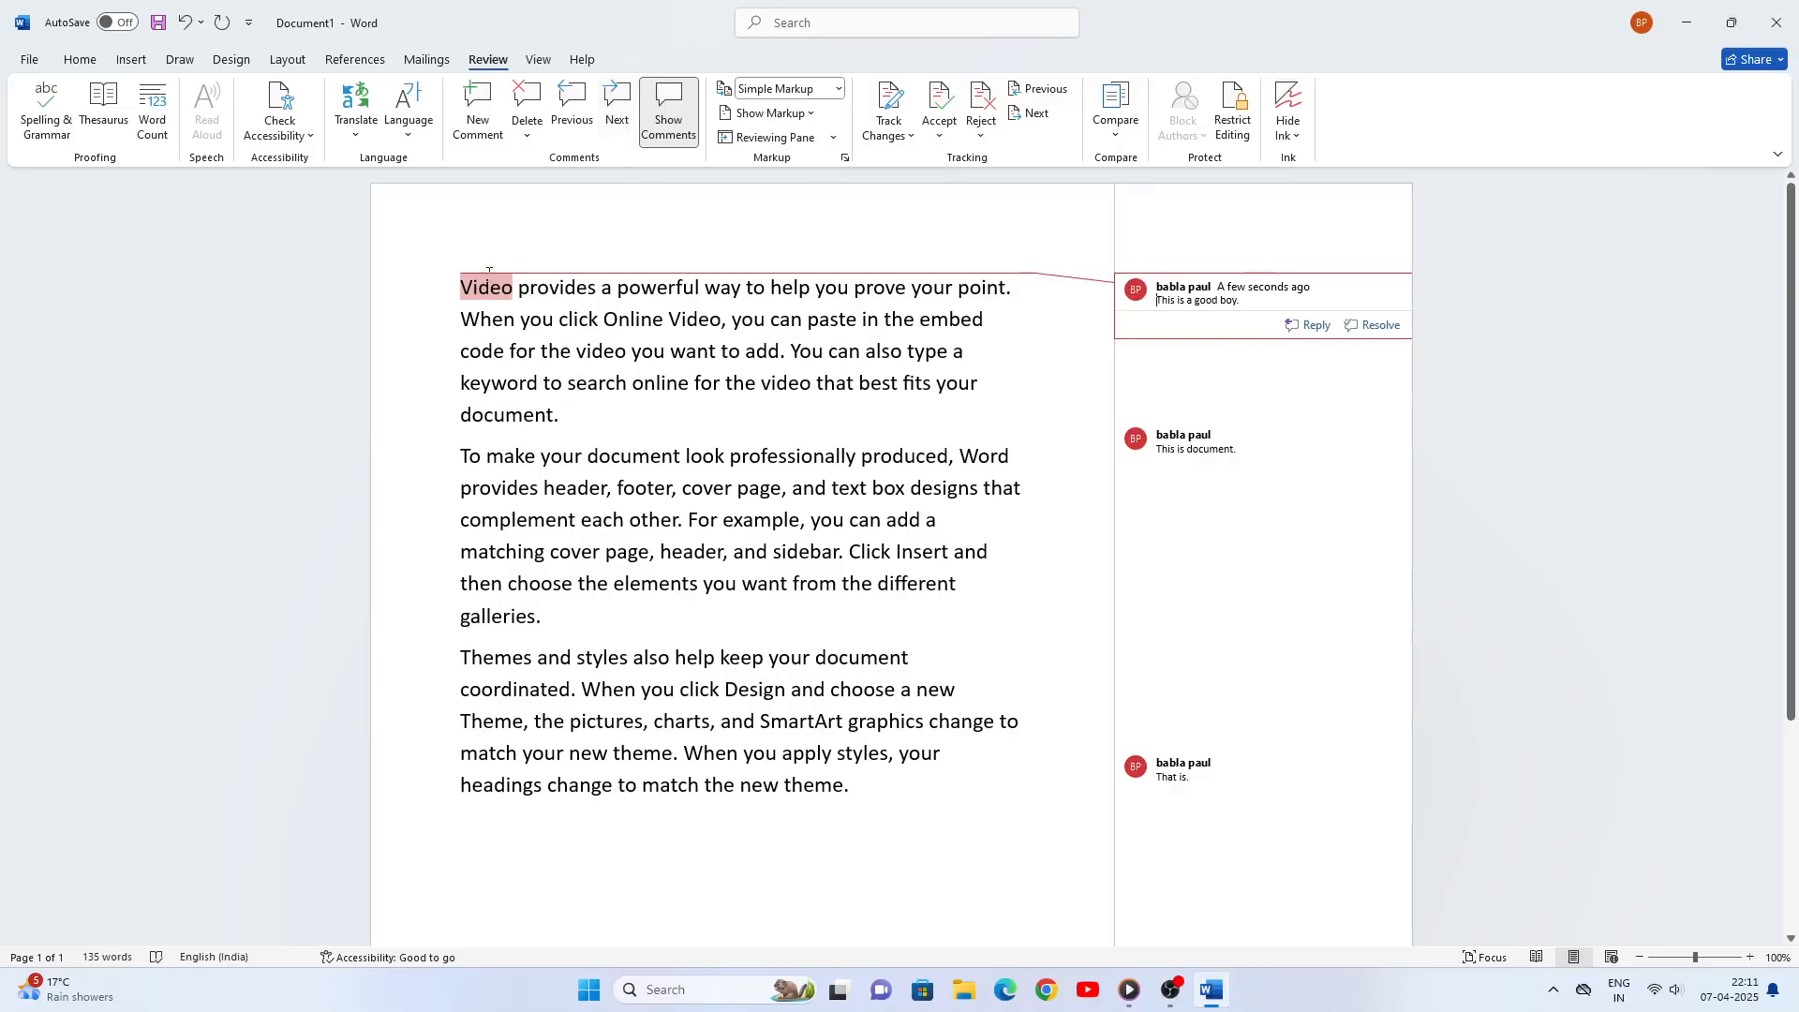
left_click(621, 101)
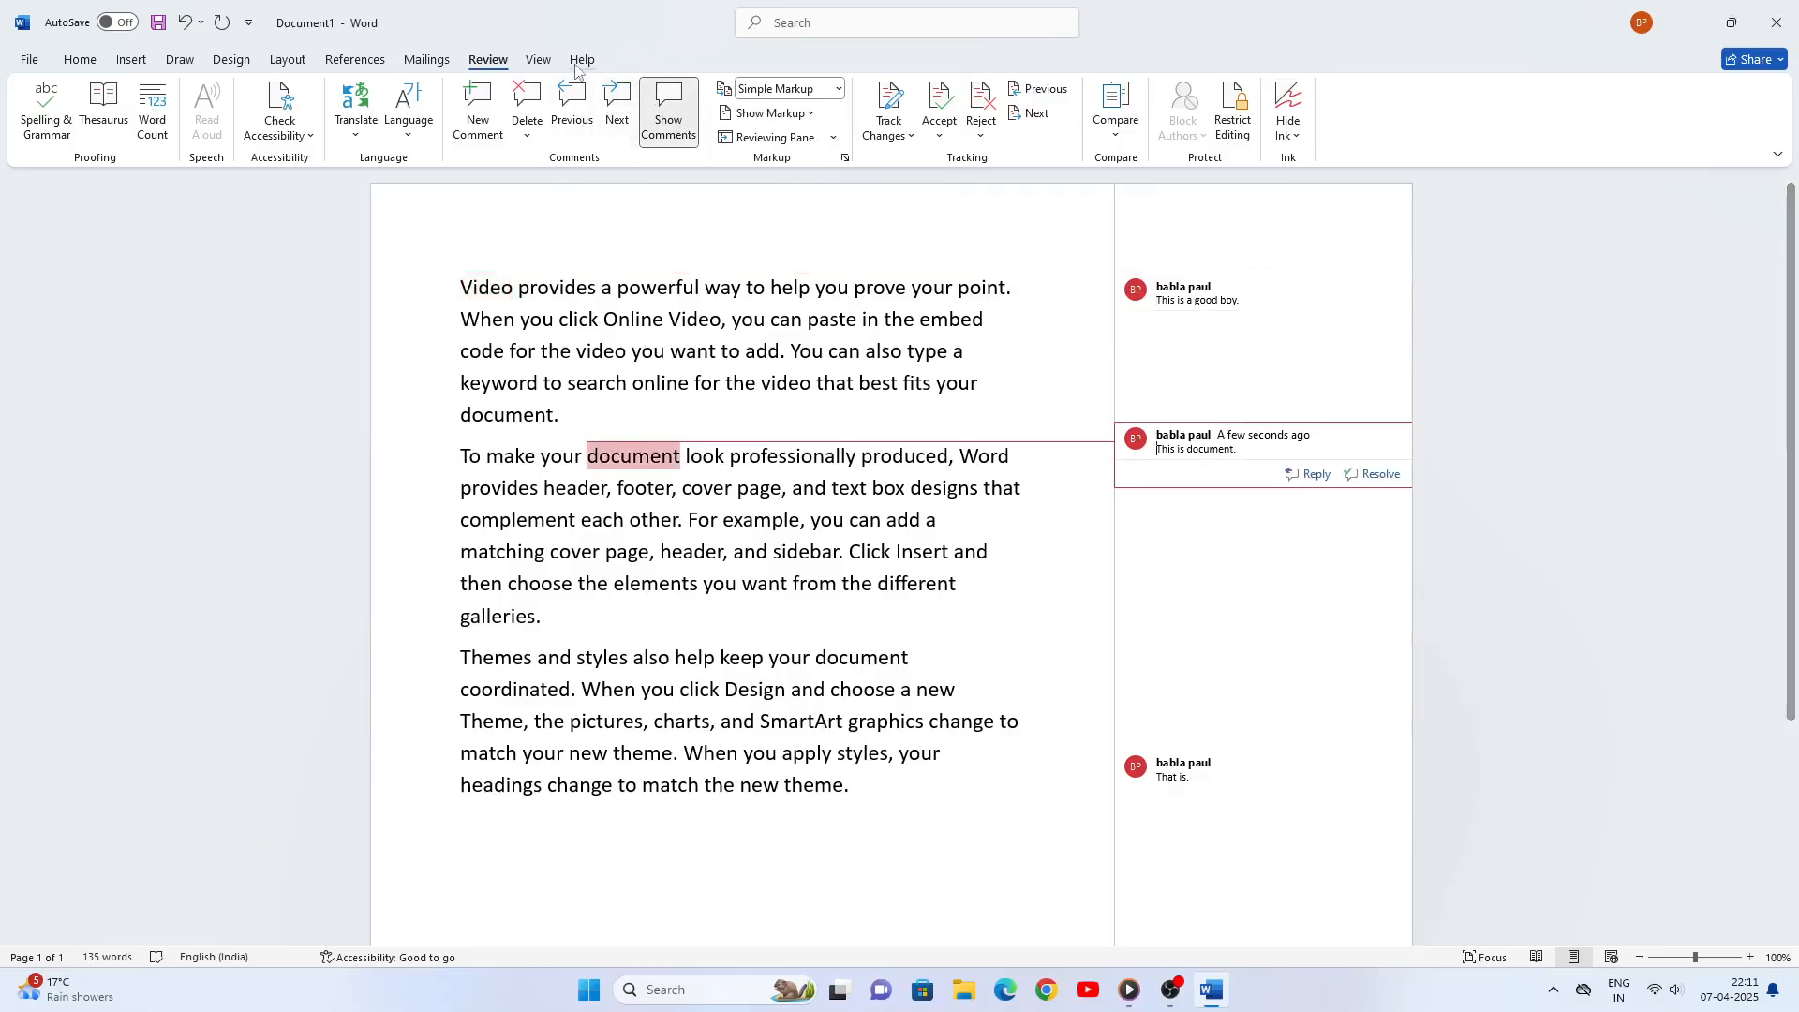
left_click(627, 109)
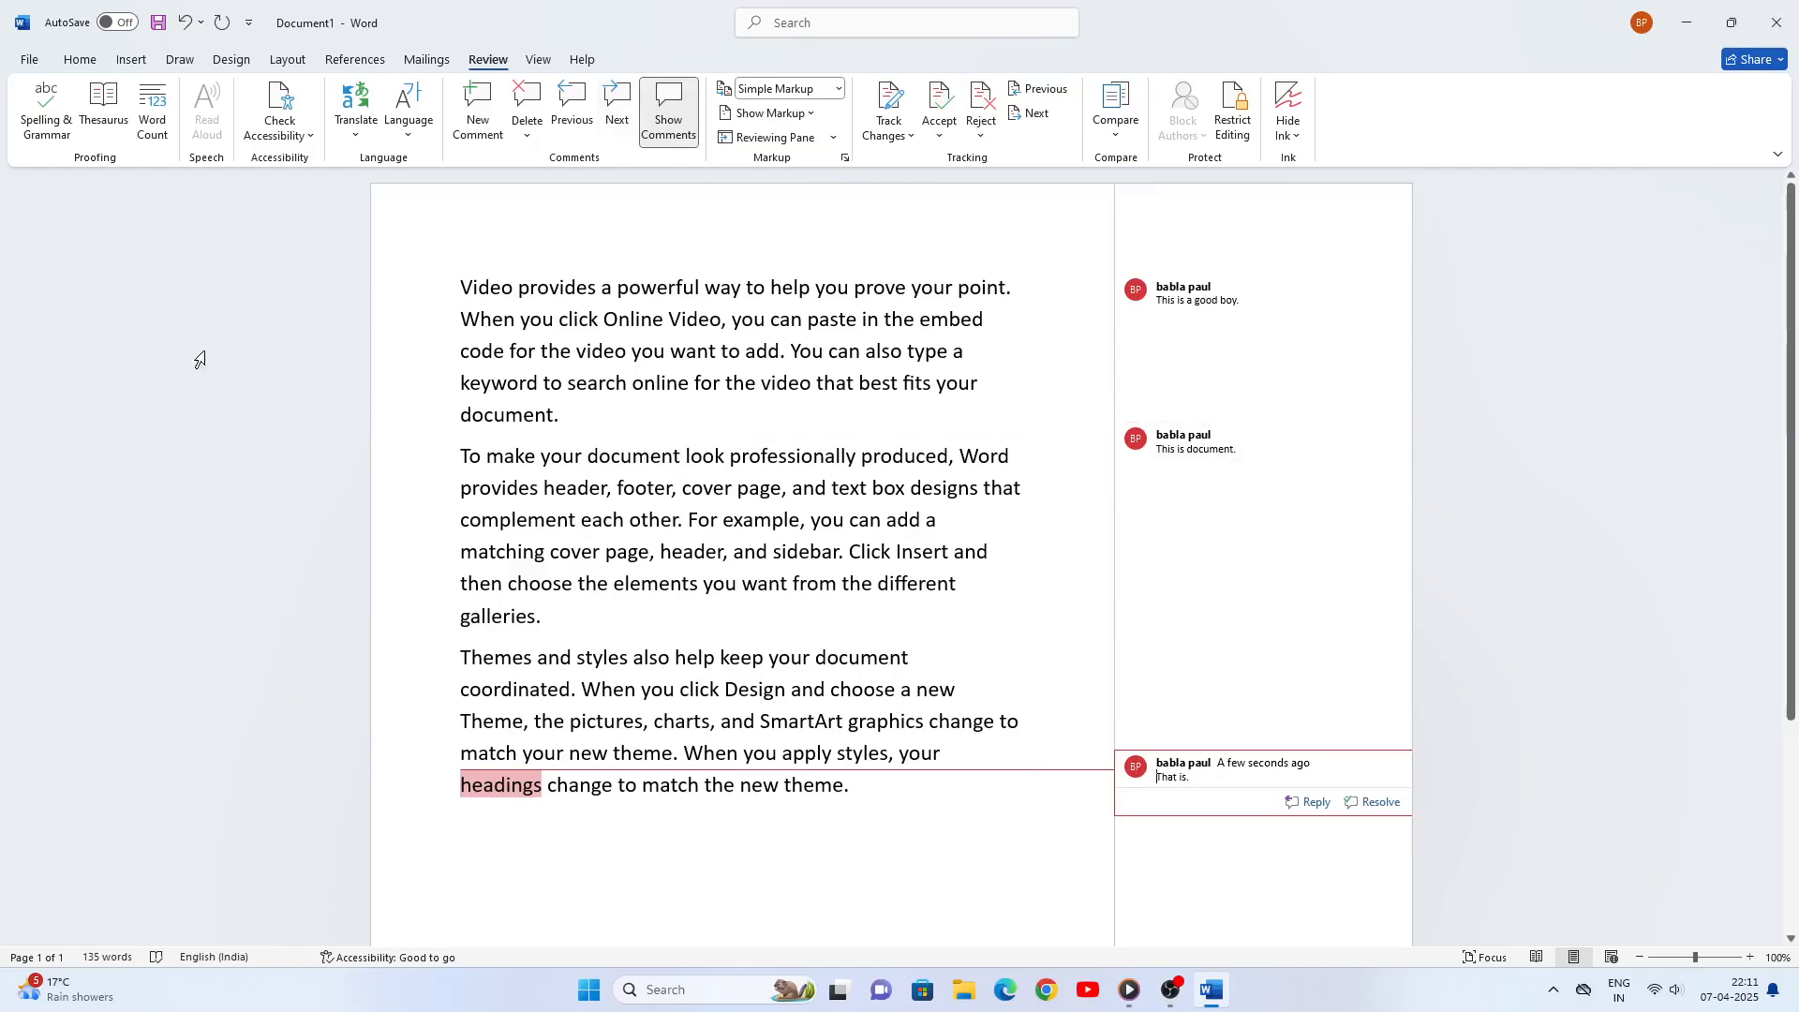
left_click(573, 108)
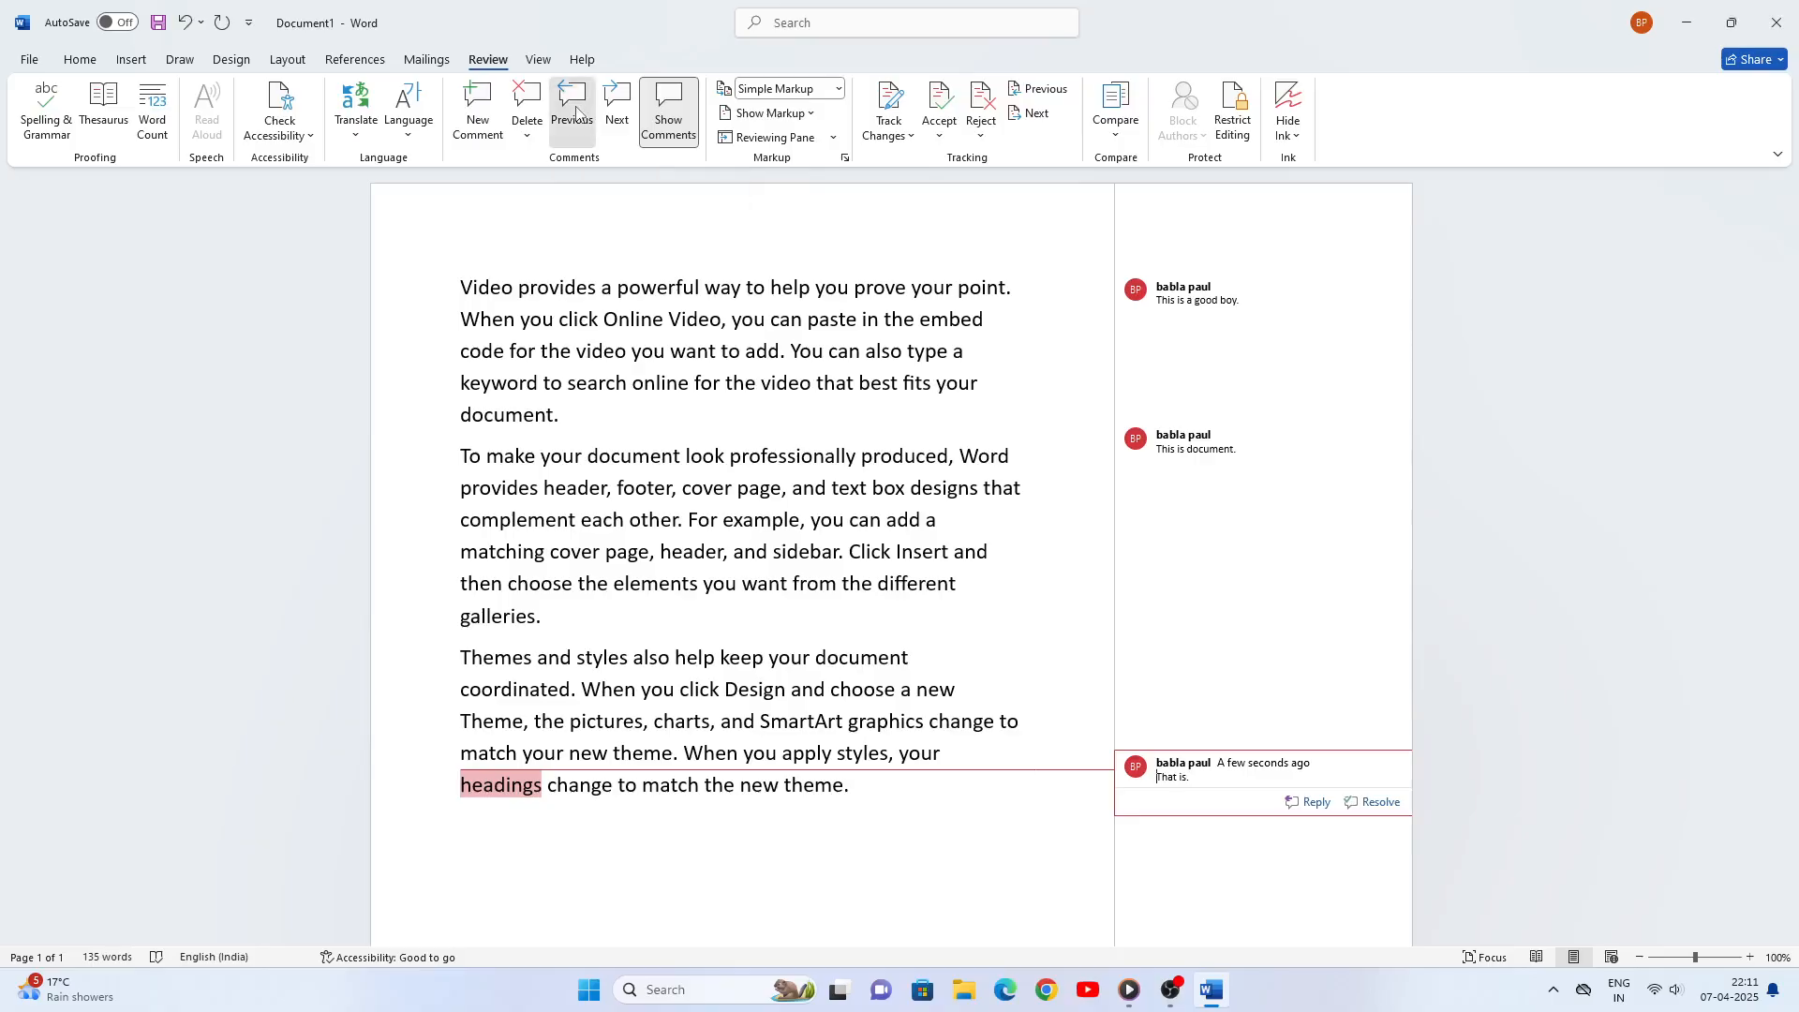
left_click(574, 108)
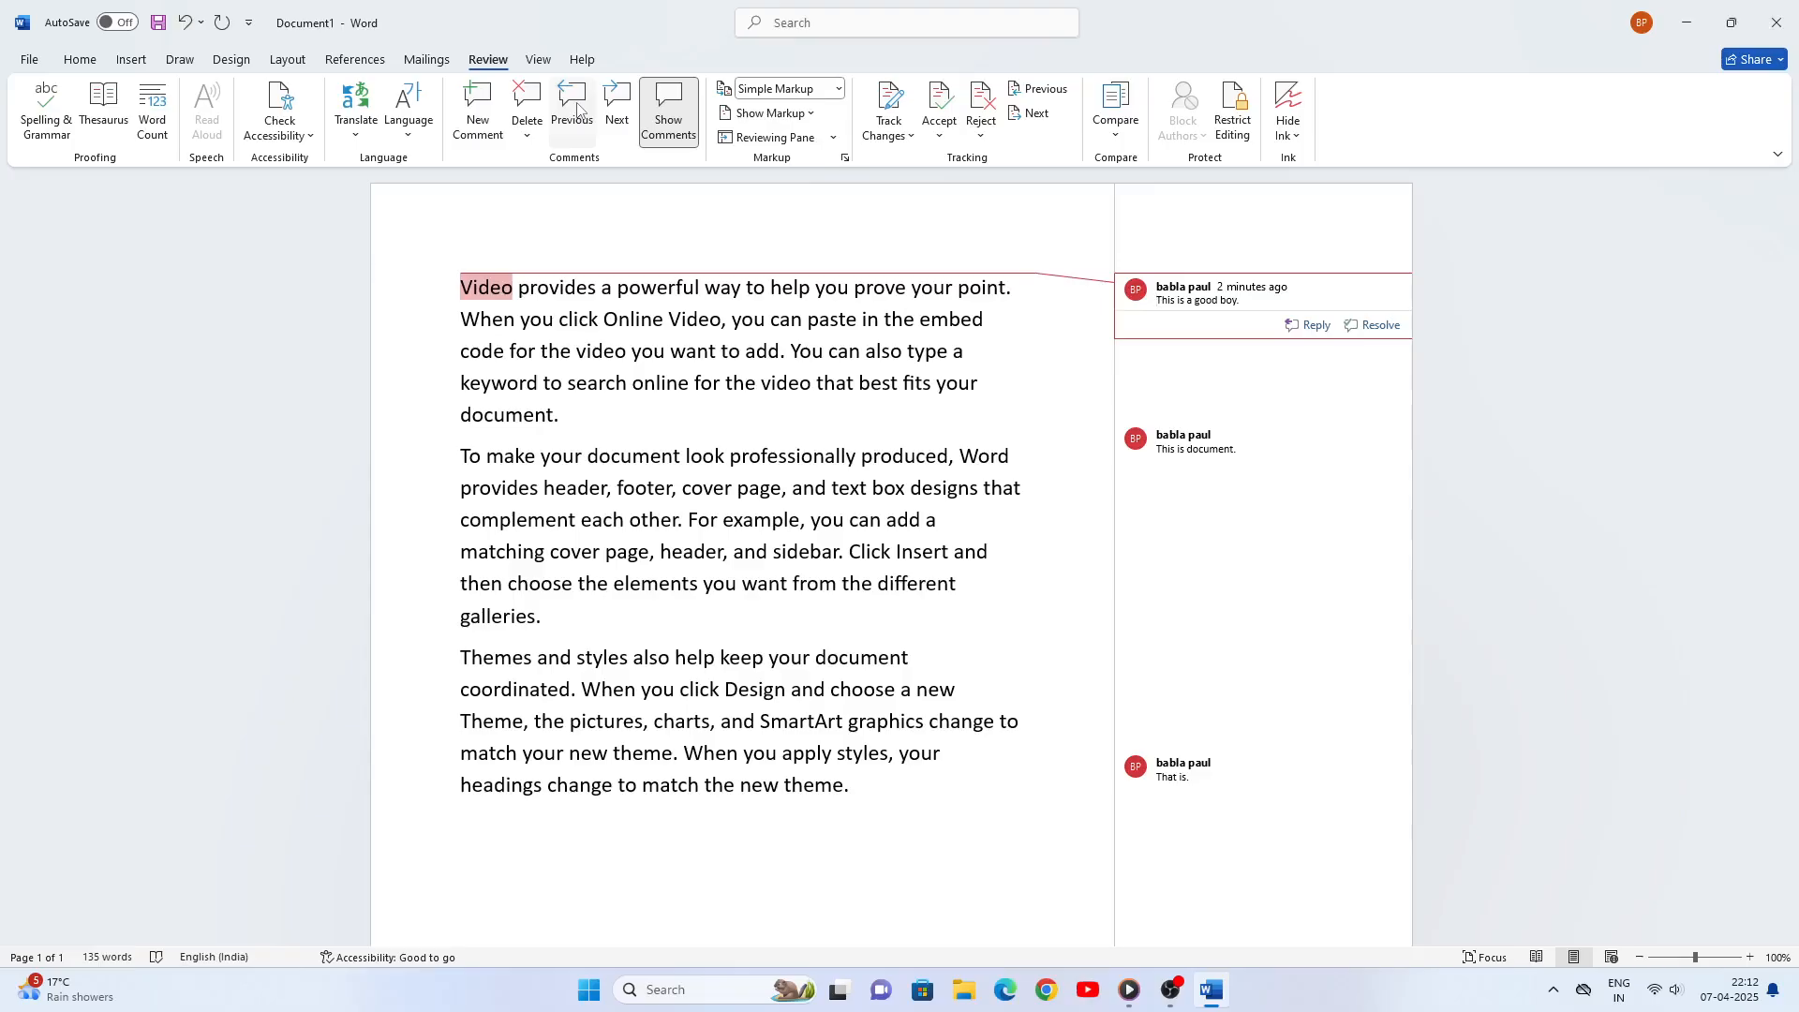
Turn the display of comments off and on again from the empty line below the text
left_click(471, 829)
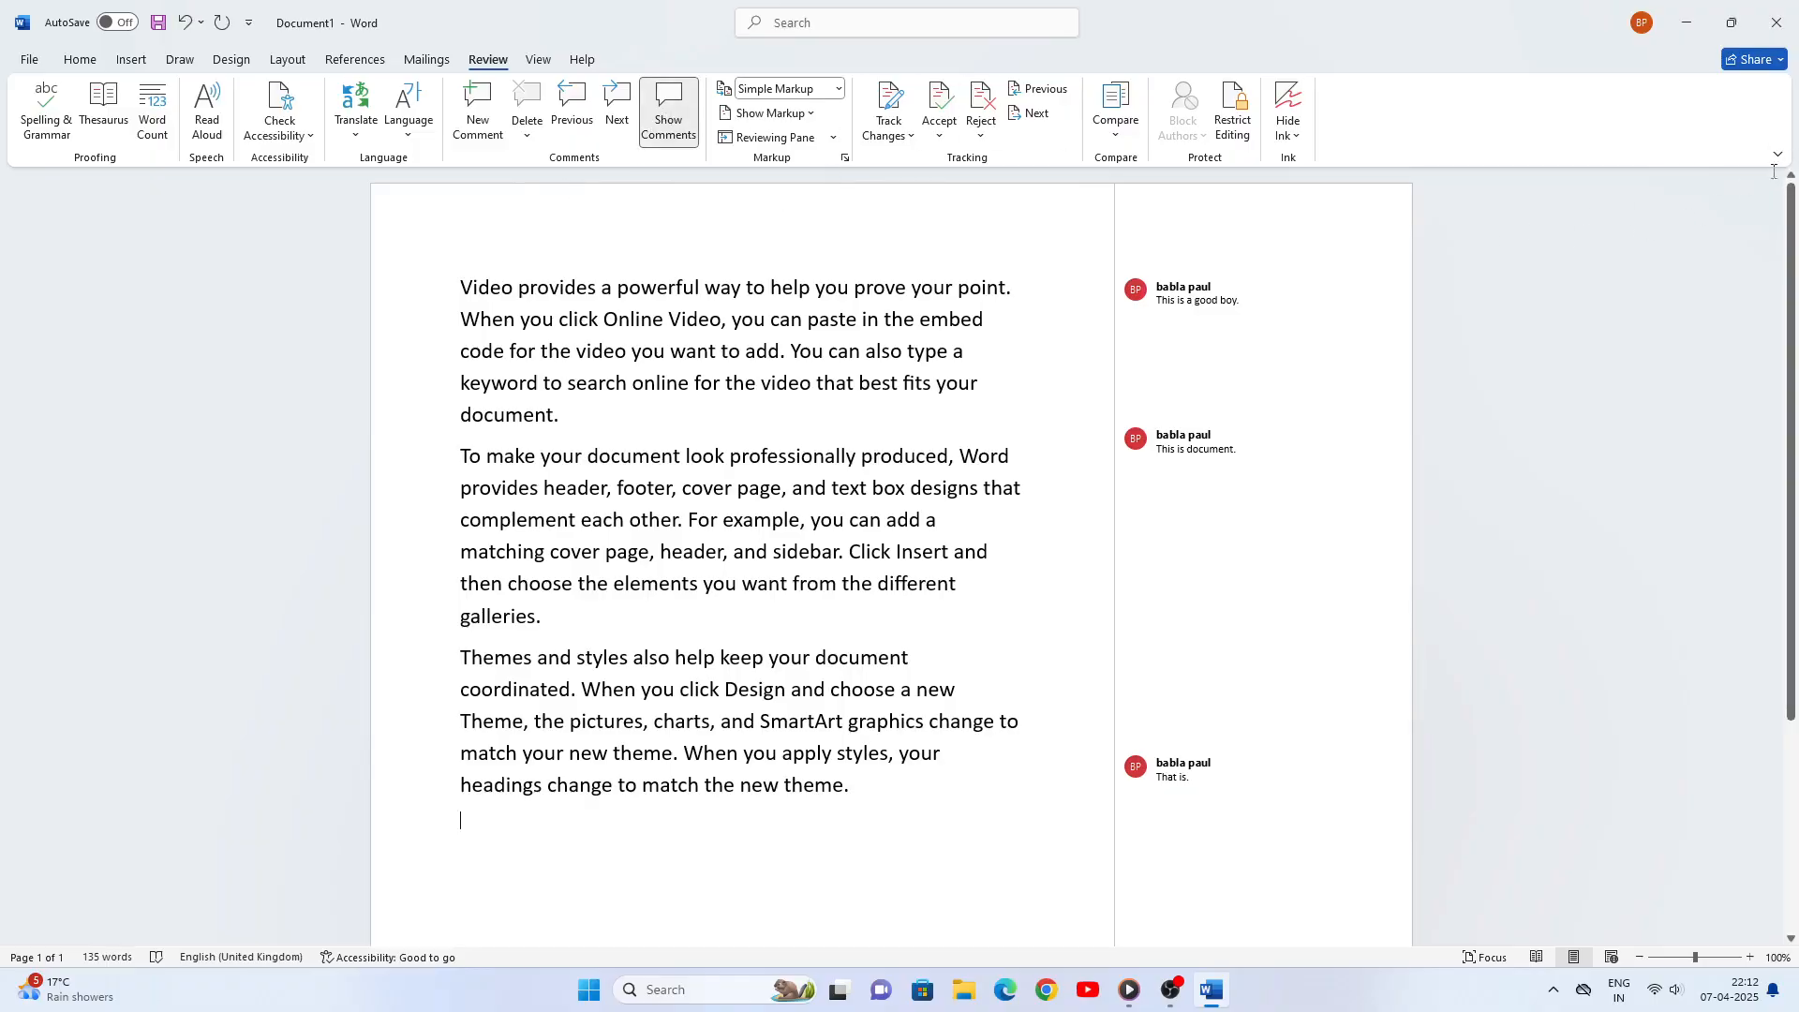
left_click(684, 108)
left_click(685, 108)
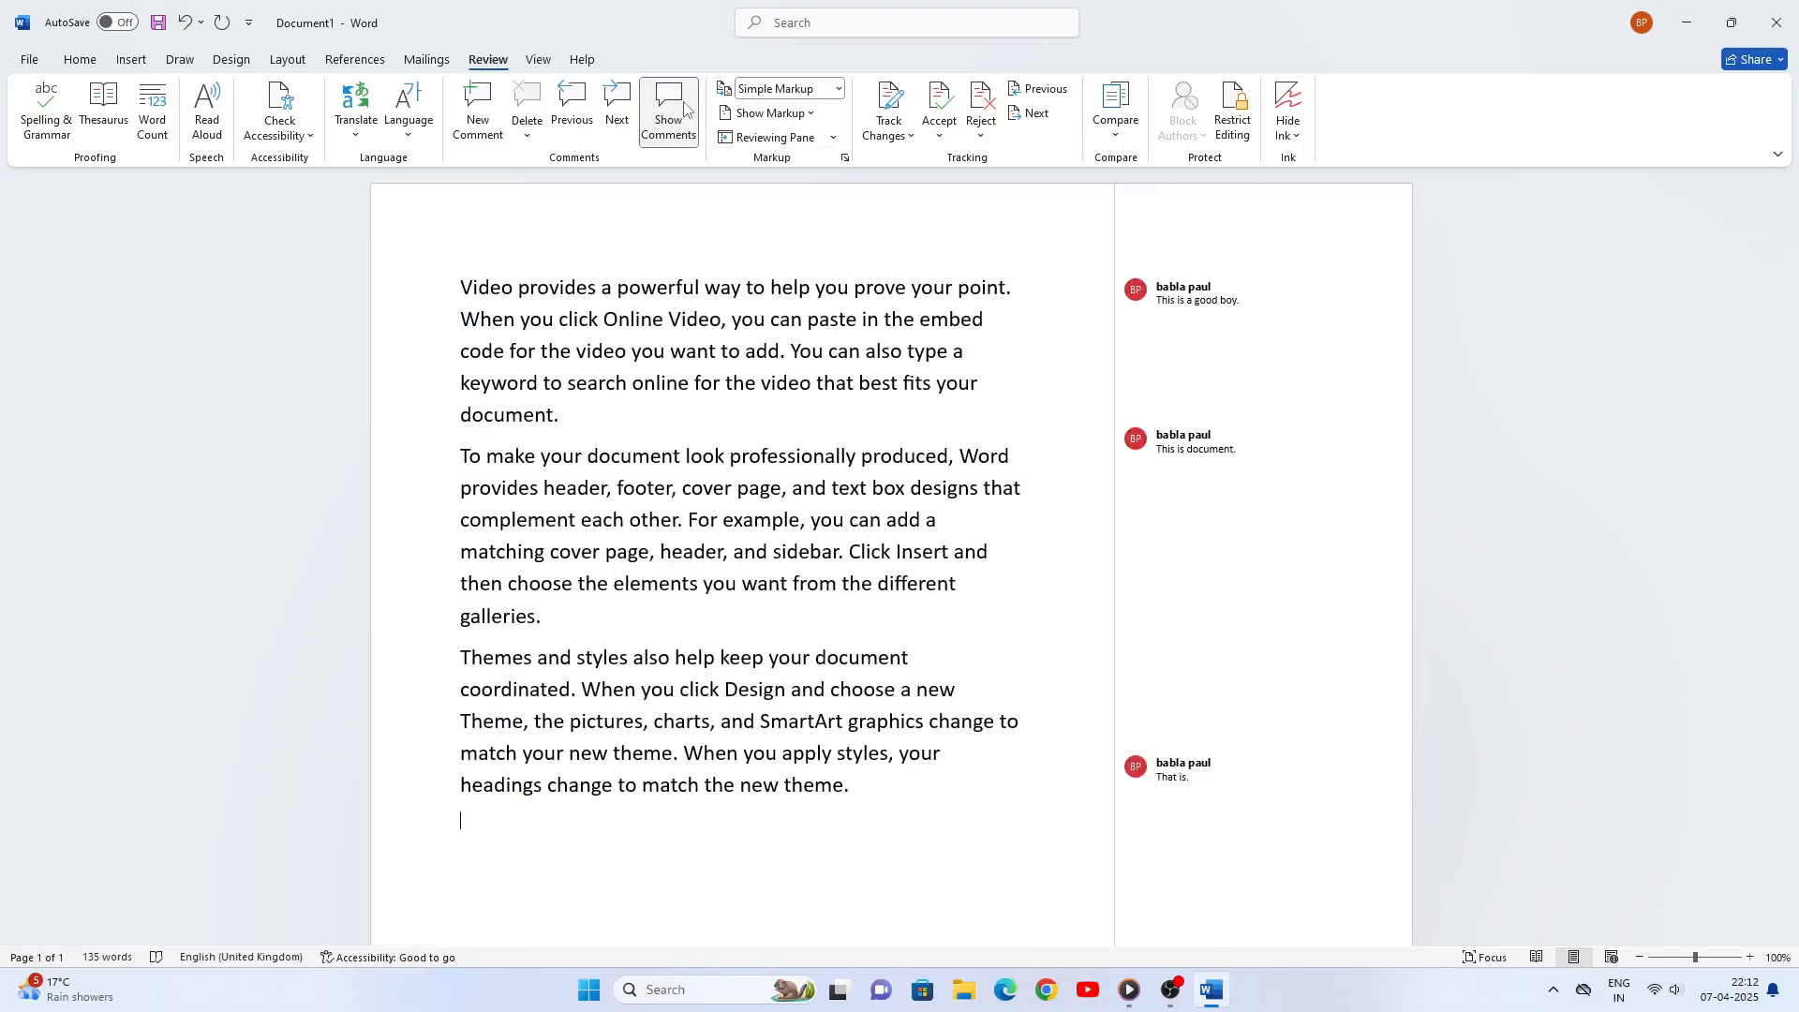
Delete the comments attached to "Video" in the first paragraph and "document" in the second paragraph
left_click(440, 300)
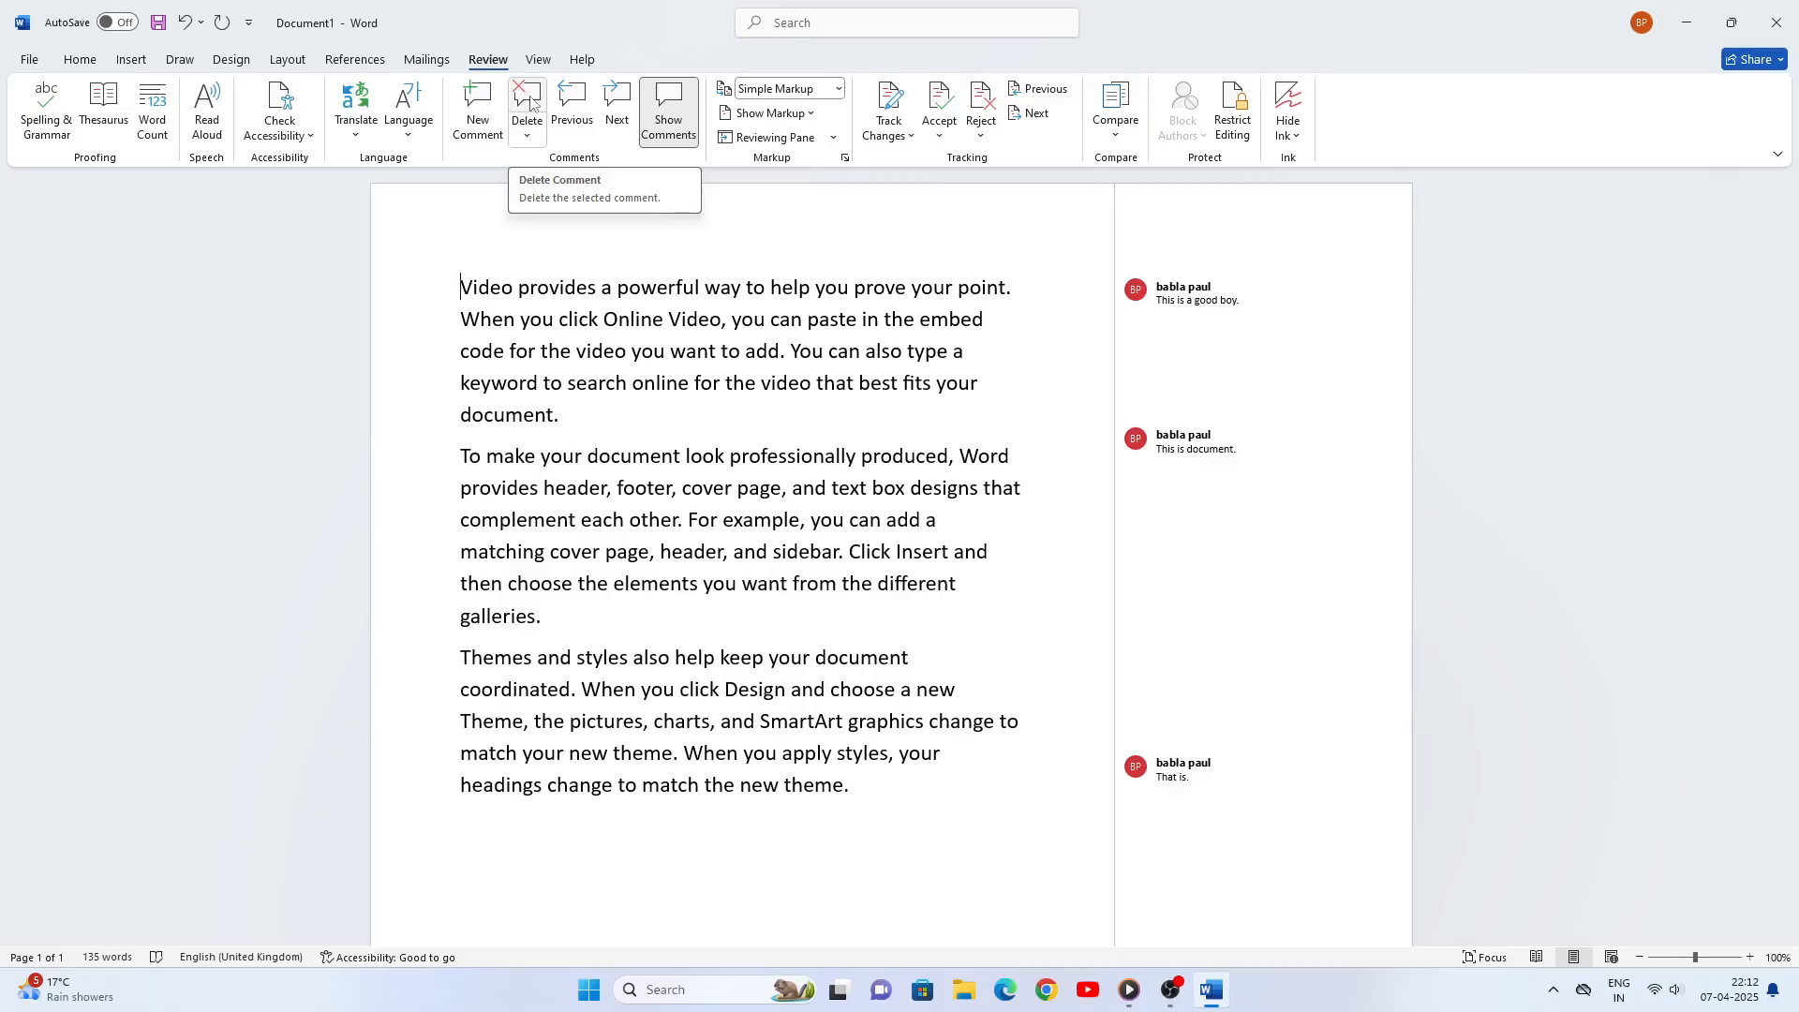
left_click(528, 97)
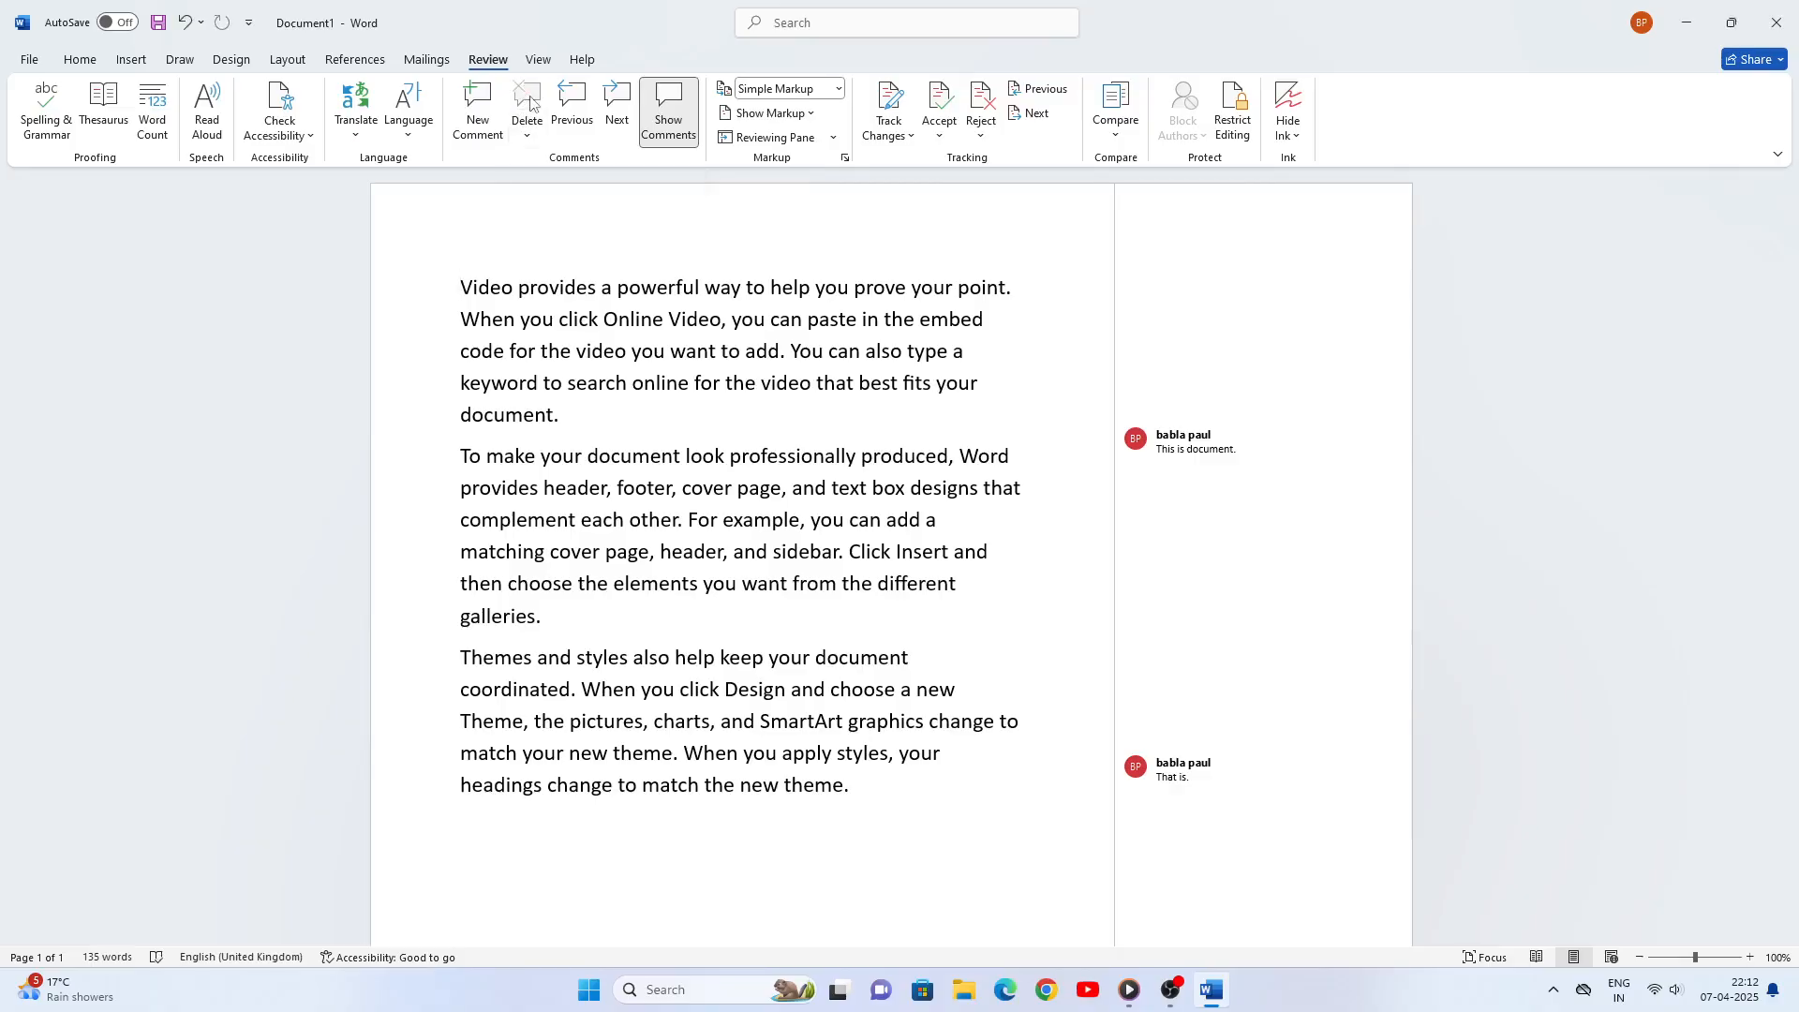
left_click(463, 458)
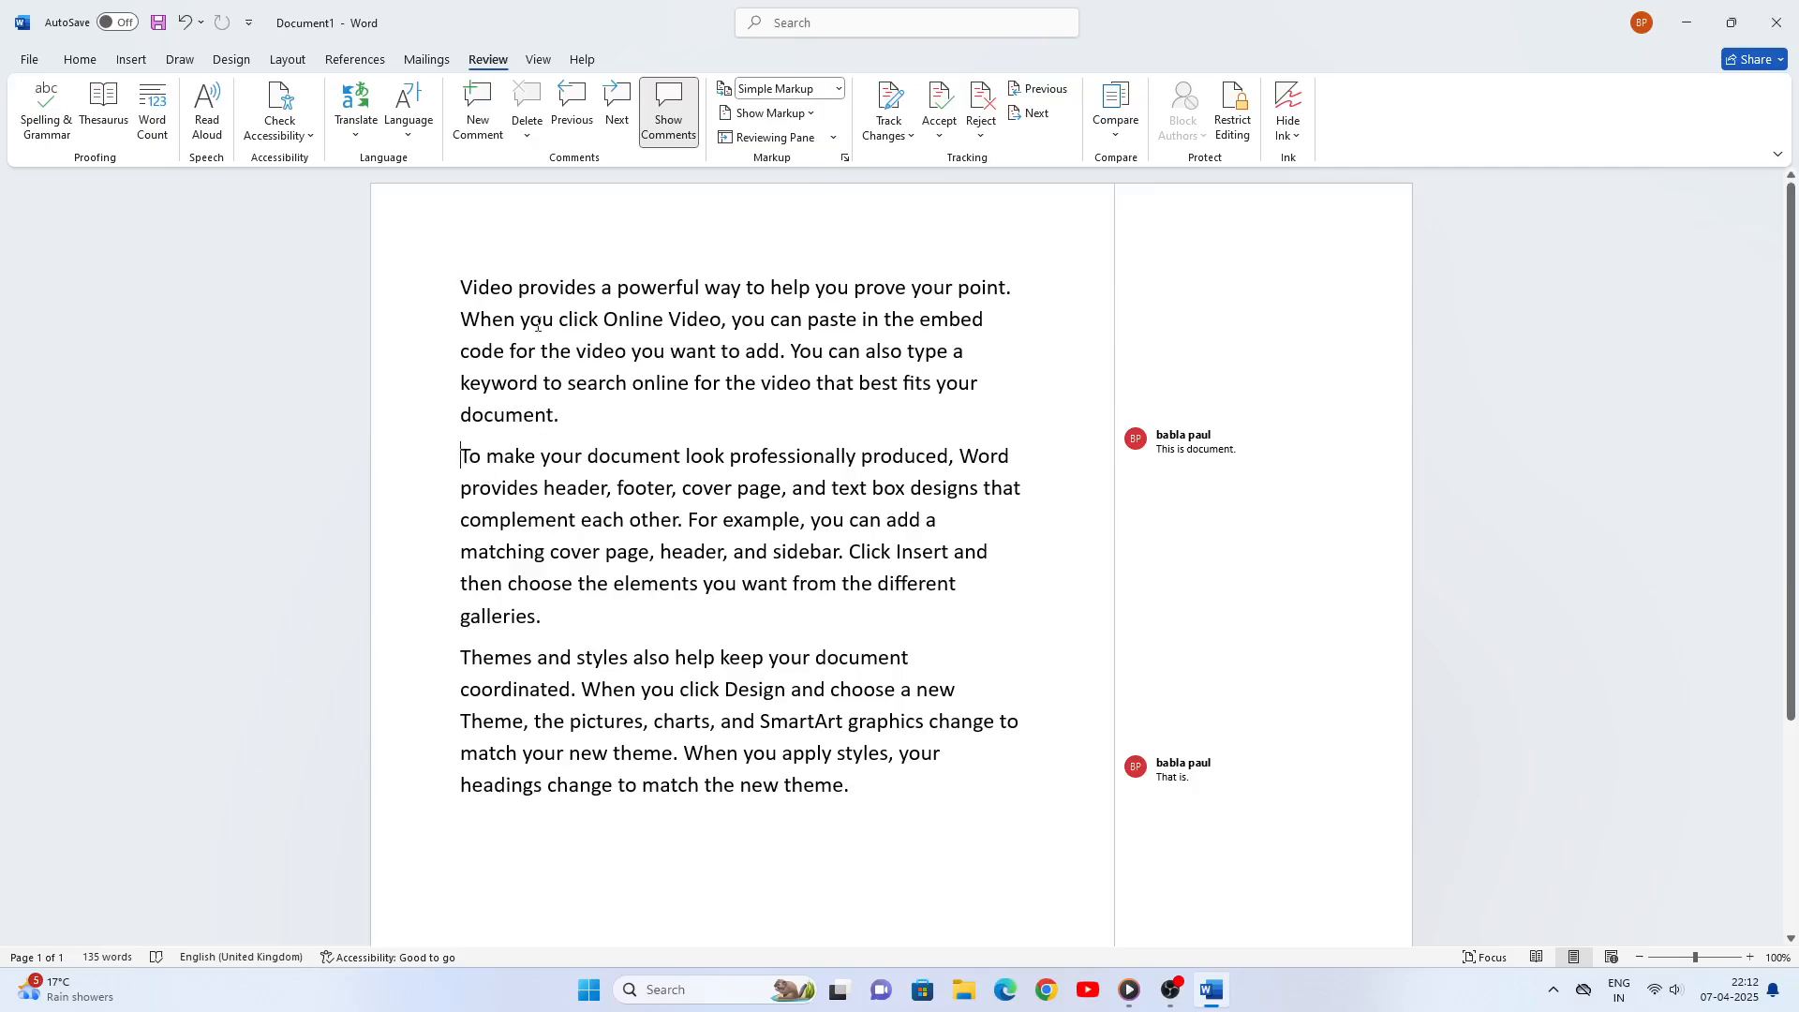
left_click(528, 134)
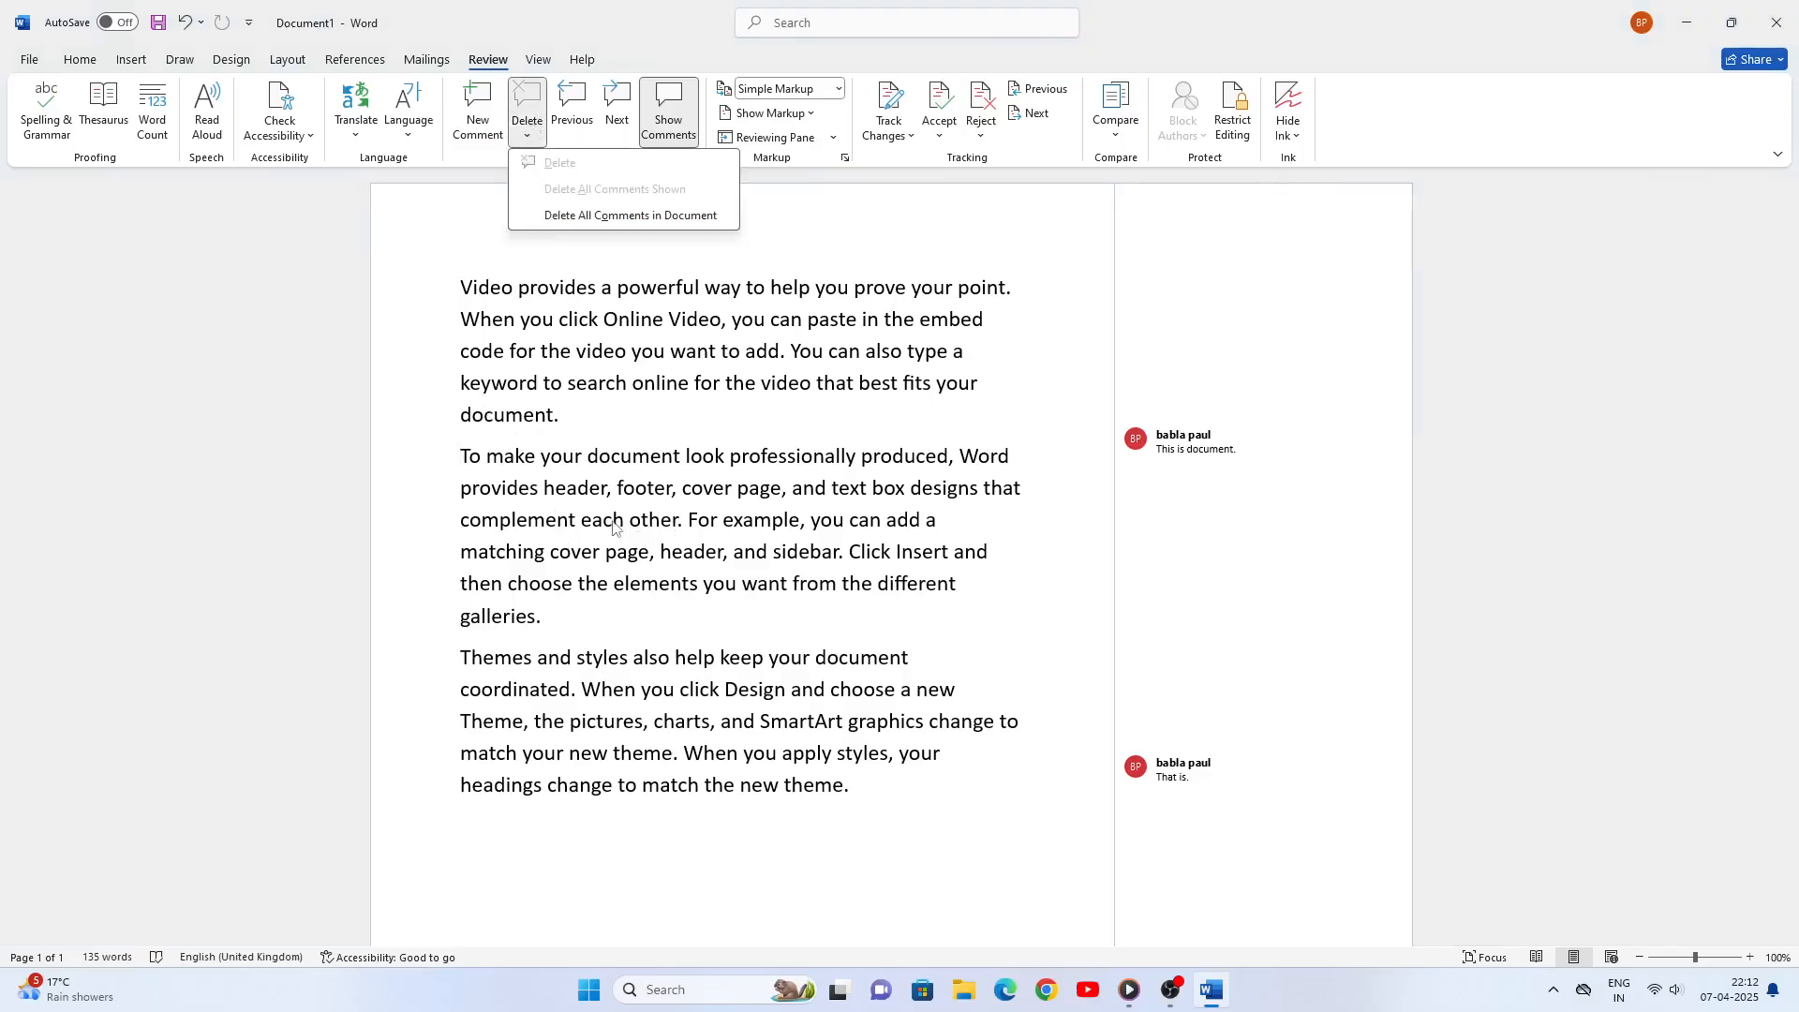
left_click(534, 510)
left_click(651, 456)
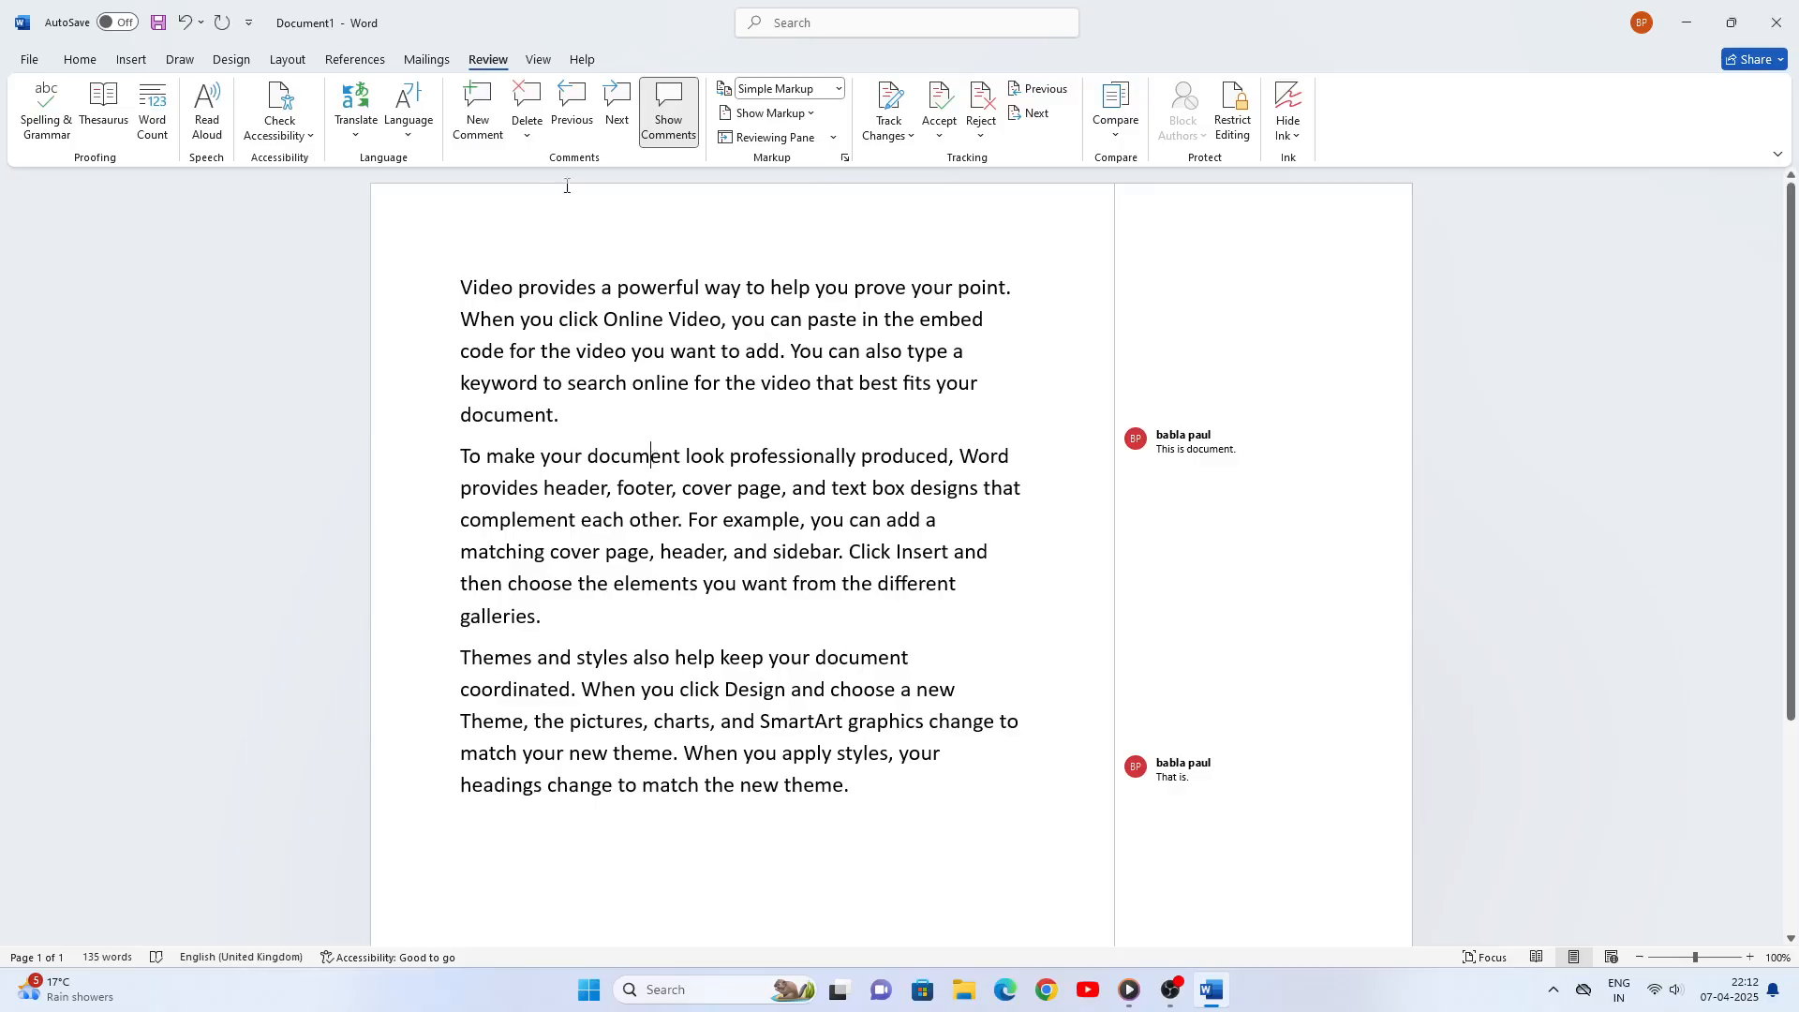
left_click(542, 106)
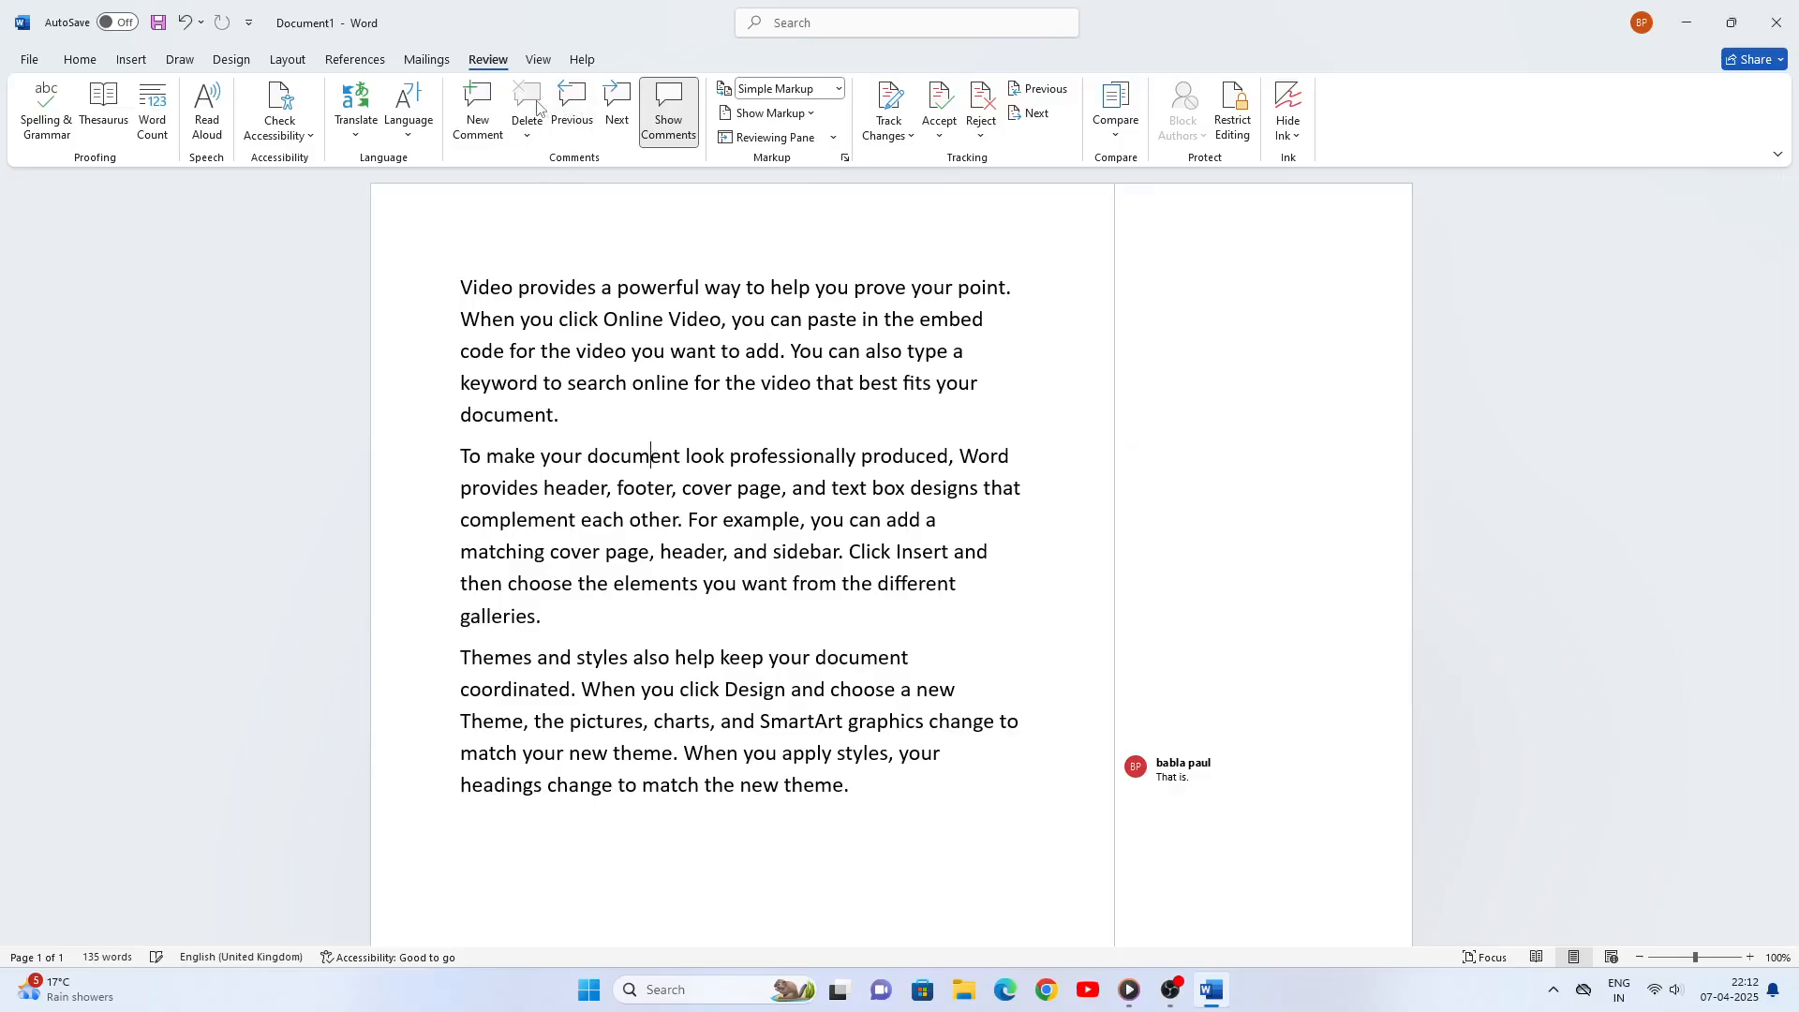
Delete the comment attached to the word "headings" in the third paragraph
left_click(464, 784)
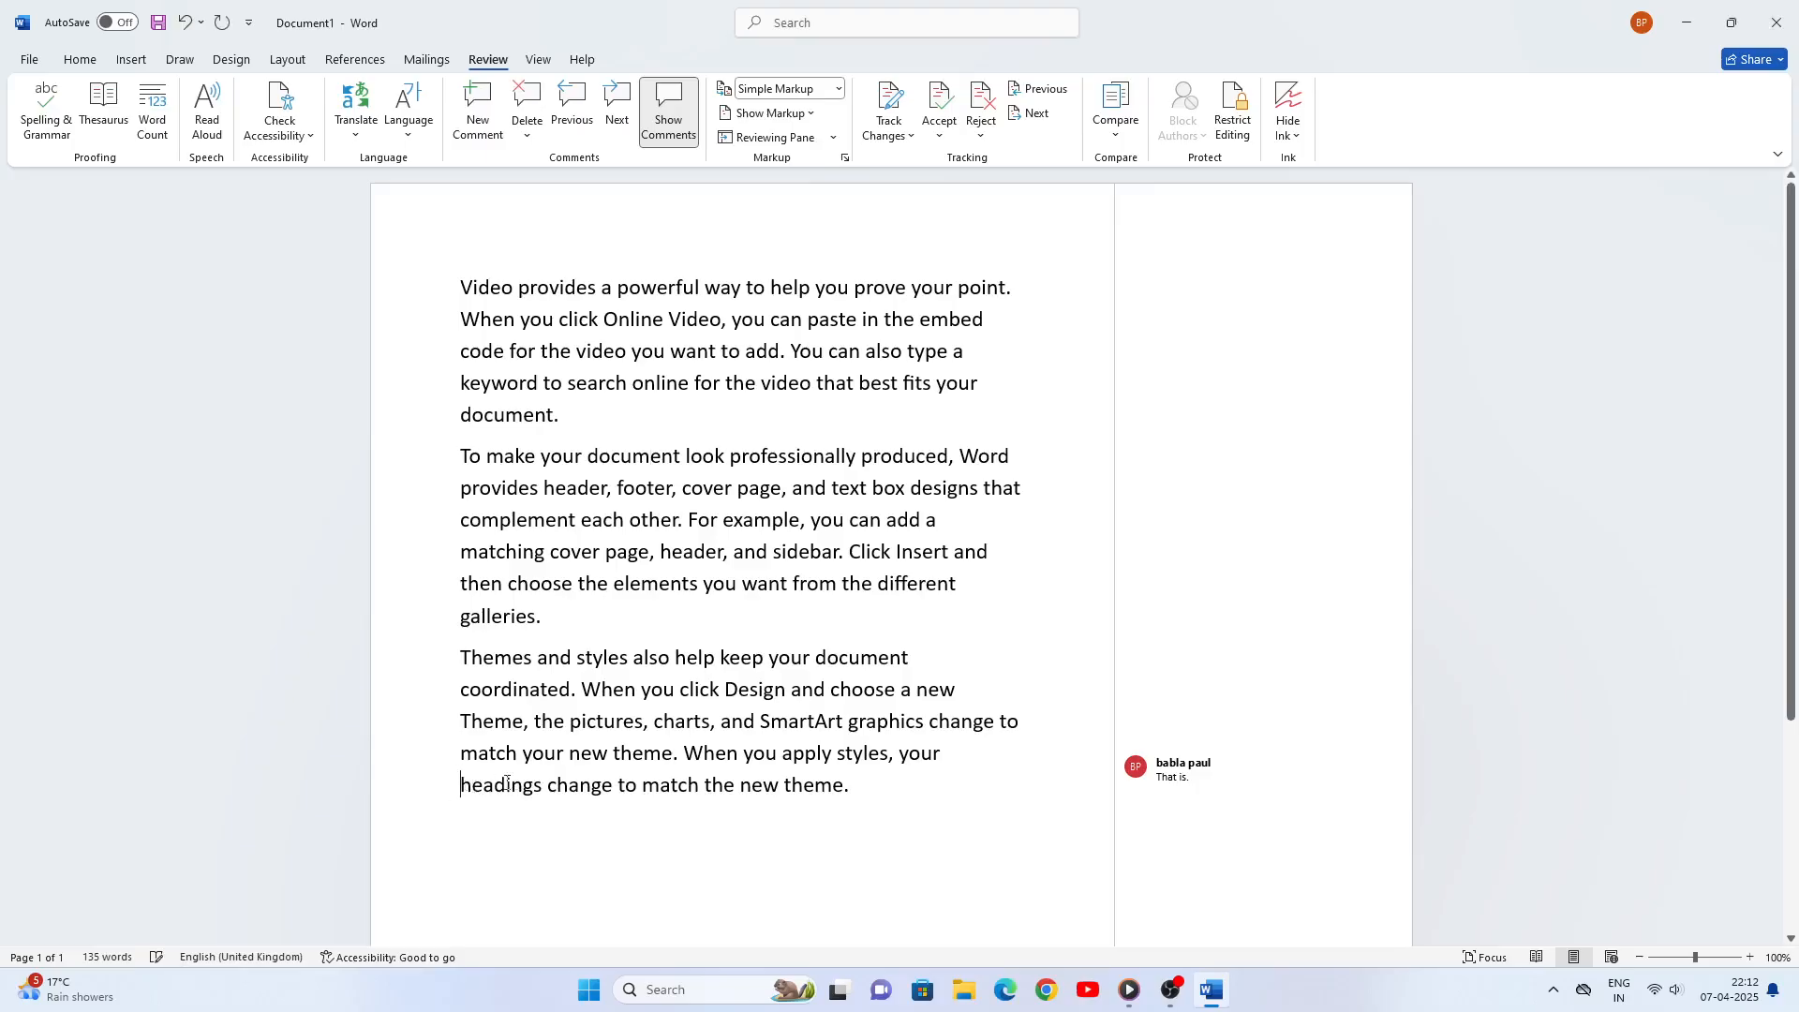
left_click(525, 109)
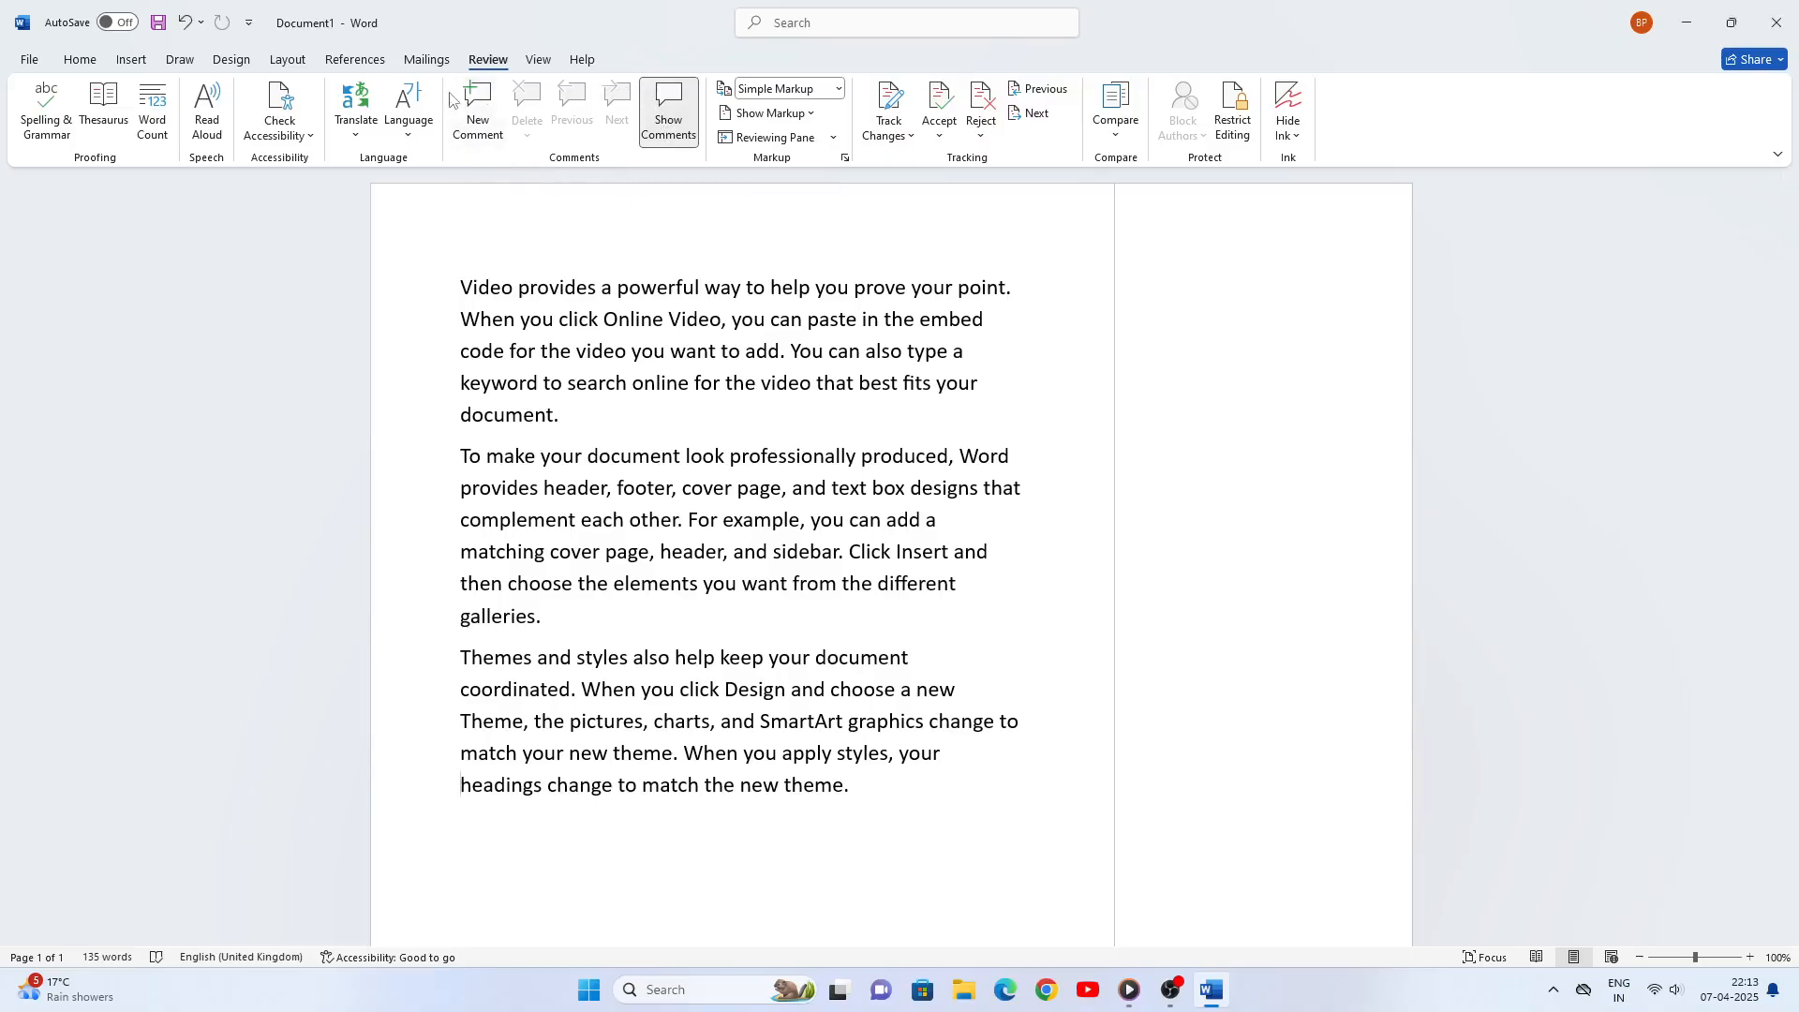
left_click(657, 124)
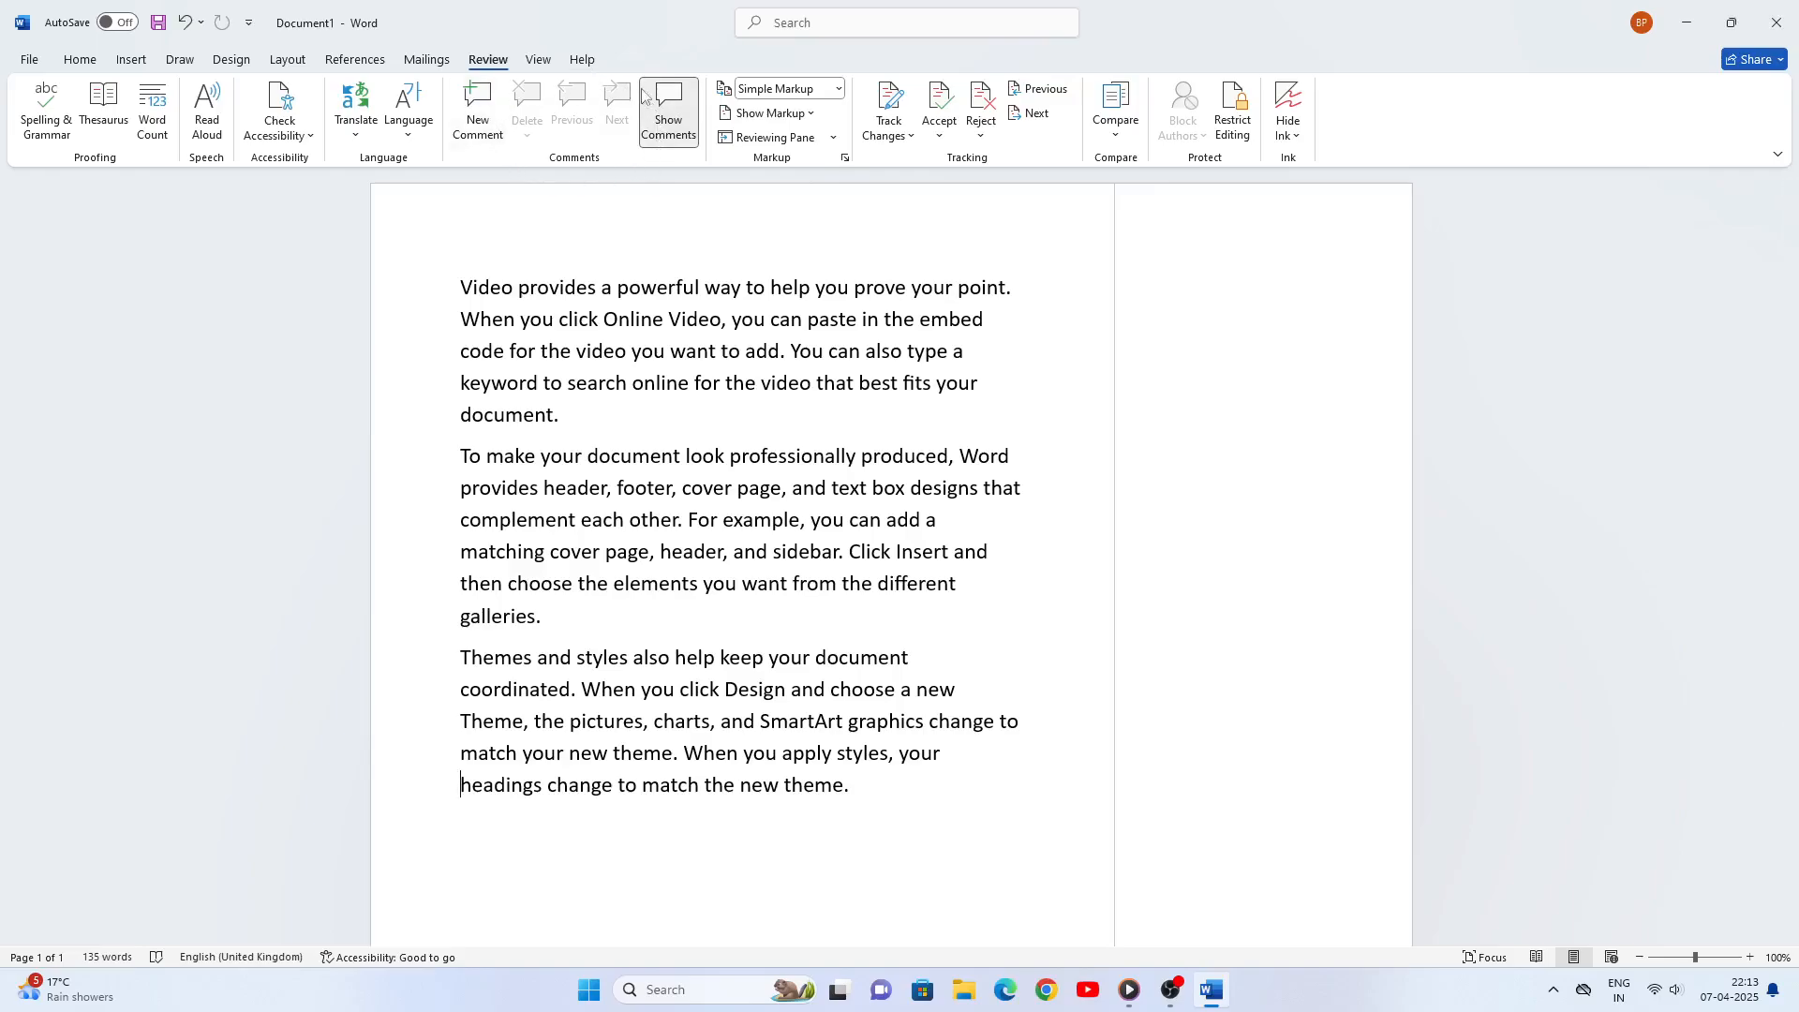